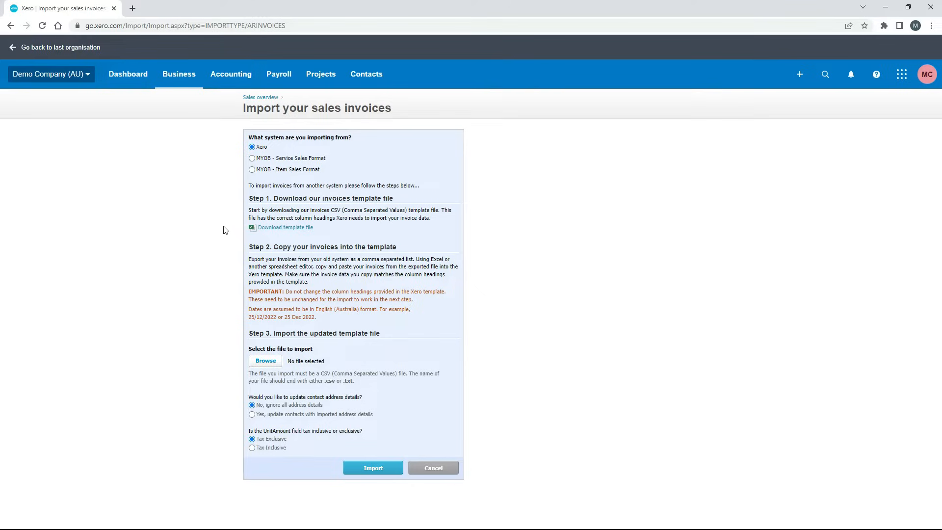
- Download the invoices CSV template file from the sales invoice import page and open it in Excel
left_click(283, 228)
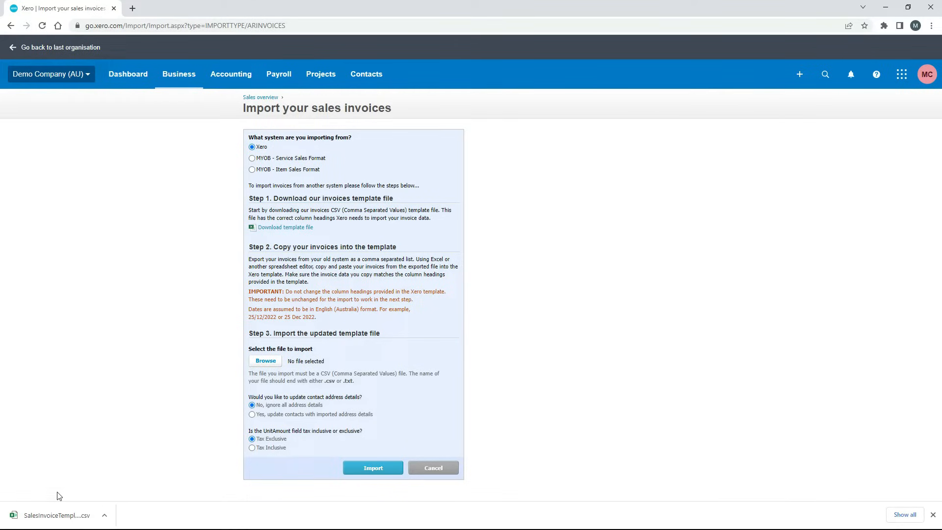
left_click(69, 516)
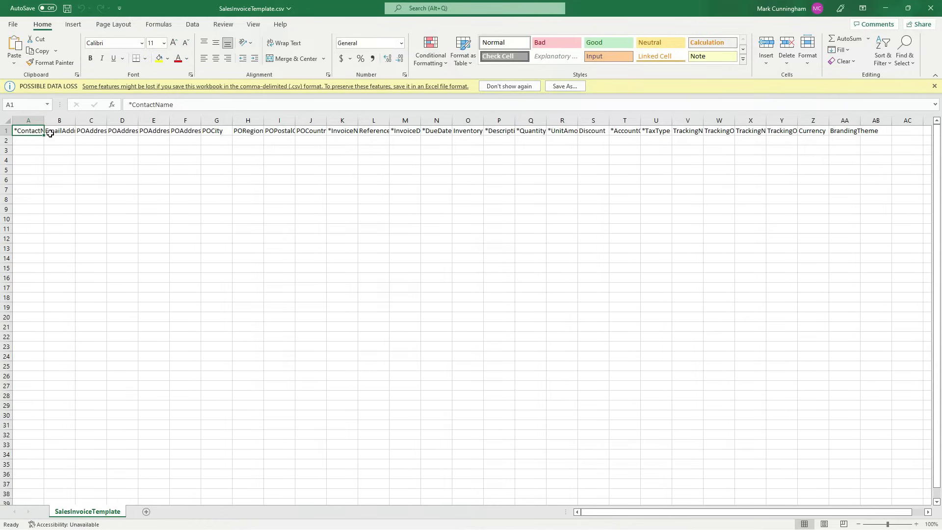
- Autofit the widths of all the template's heading columns, starting from column A
left_click_drag(27, 120, 878, 120)
double_click(892, 119)
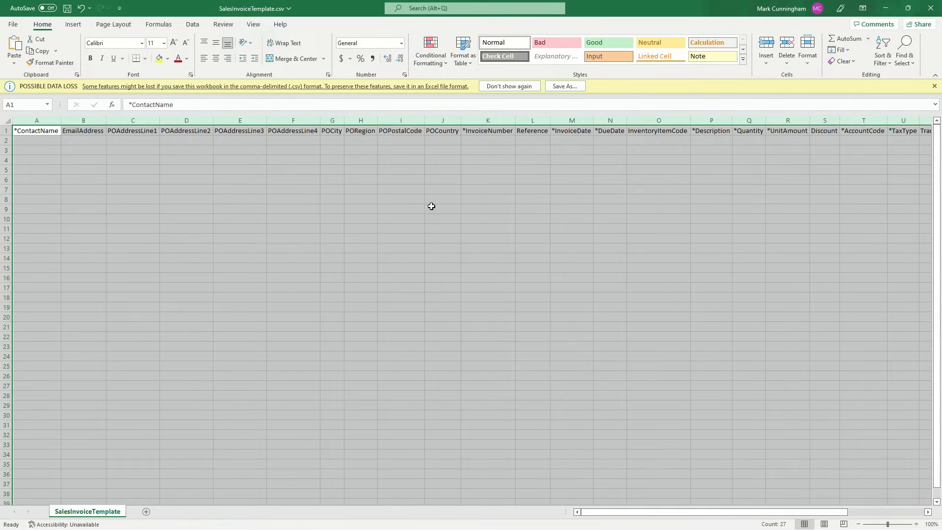
left_click(431, 205)
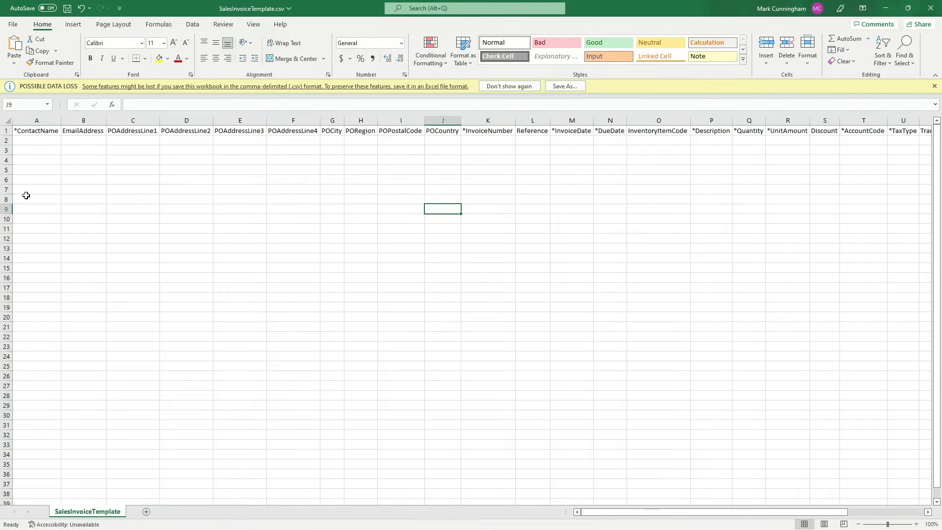
left_click(41, 132)
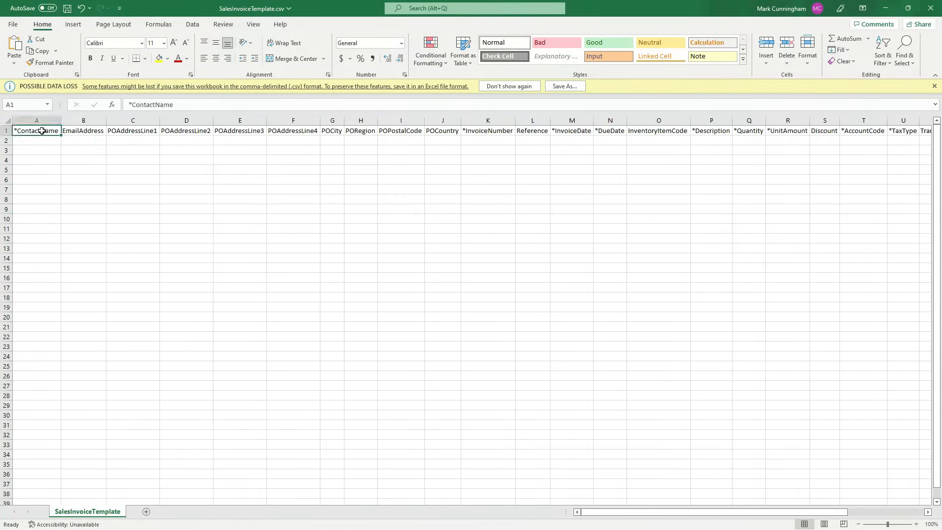
left_click(92, 131)
left_click(492, 132)
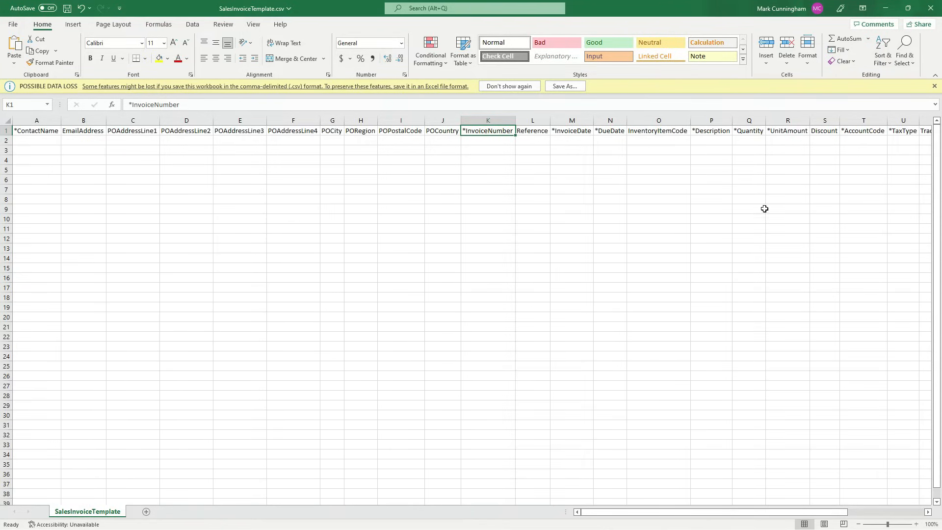
- Switch to Xero in the browser, duplicate the import page tab, and open the Bayside Club invoice dated 6 Sep 2022 there
left_click(886, 9)
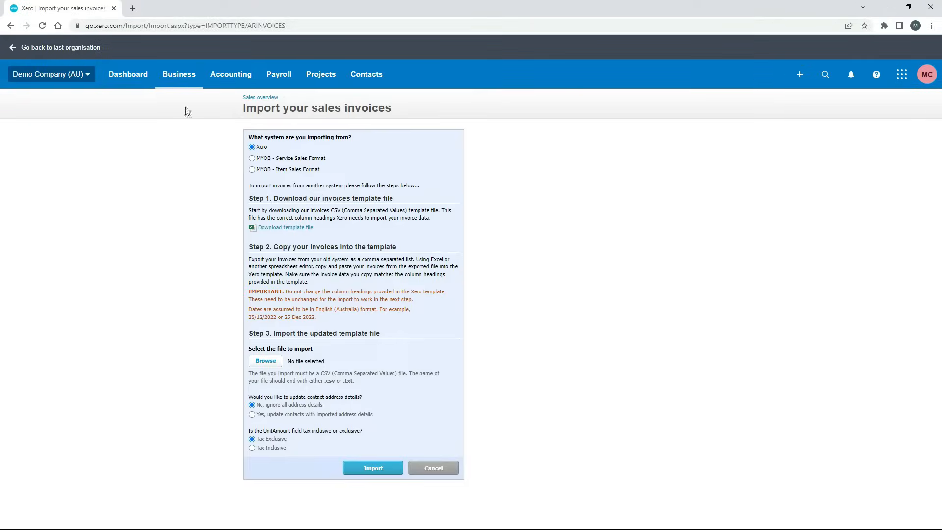
right_click(78, 11)
left_click(126, 81)
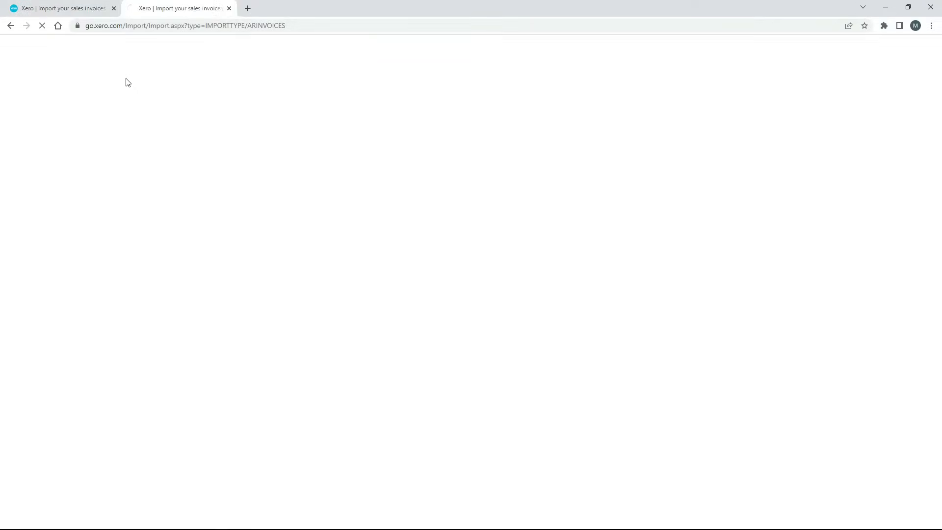
left_click(182, 74)
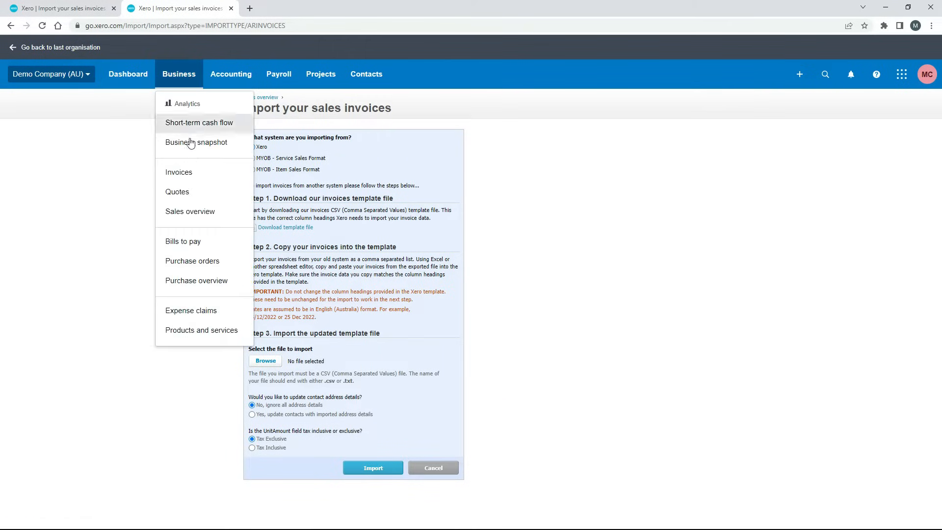
left_click(190, 174)
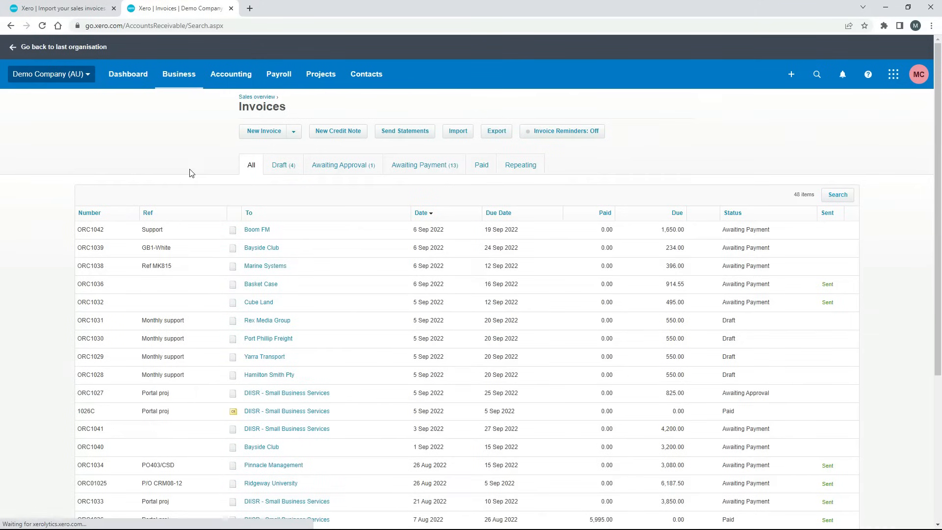
left_click(263, 248)
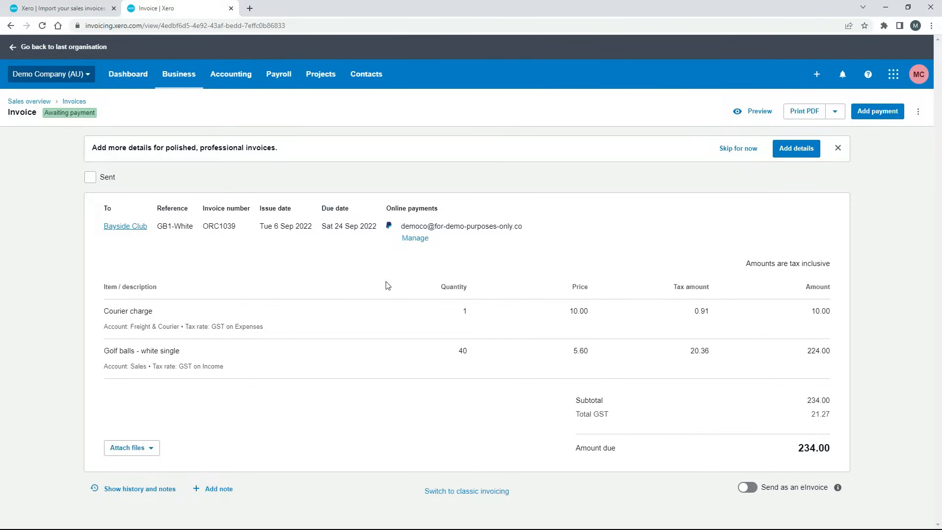
- Return to the template in Excel and examine the asterisked ContactName, InvoiceNumber and InvoiceDate columns
left_click(886, 8)
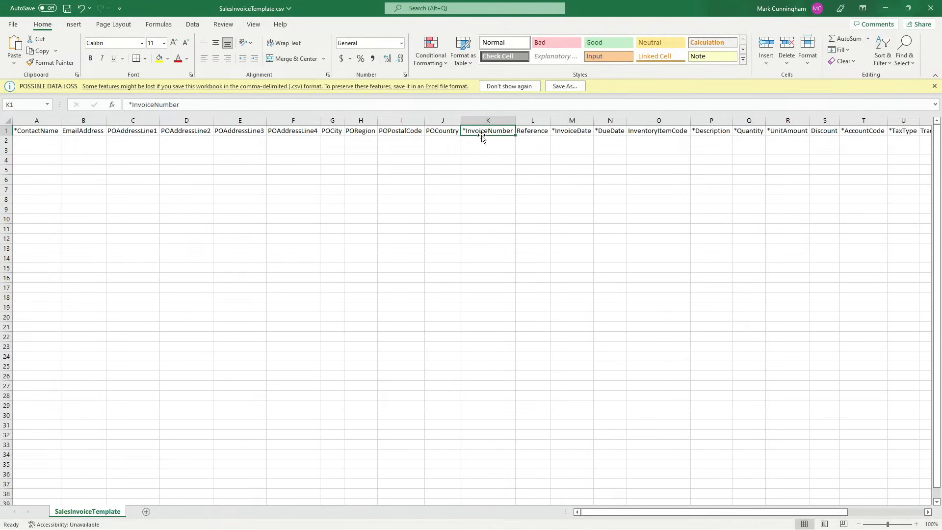
left_click(46, 132)
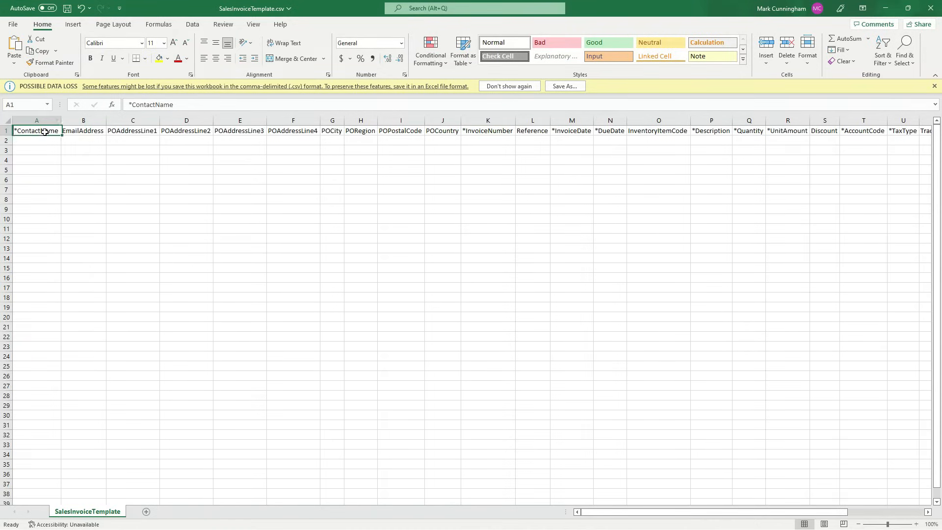
left_click(498, 130)
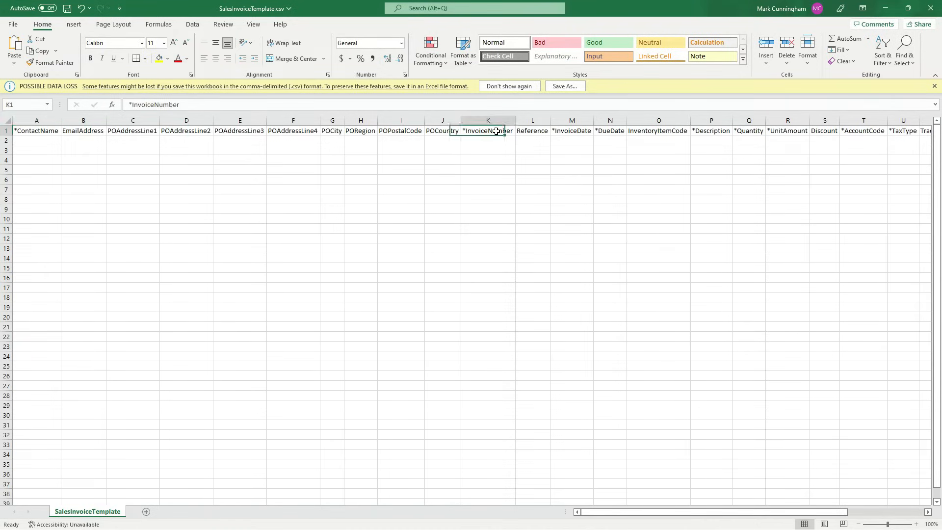
left_click(571, 131)
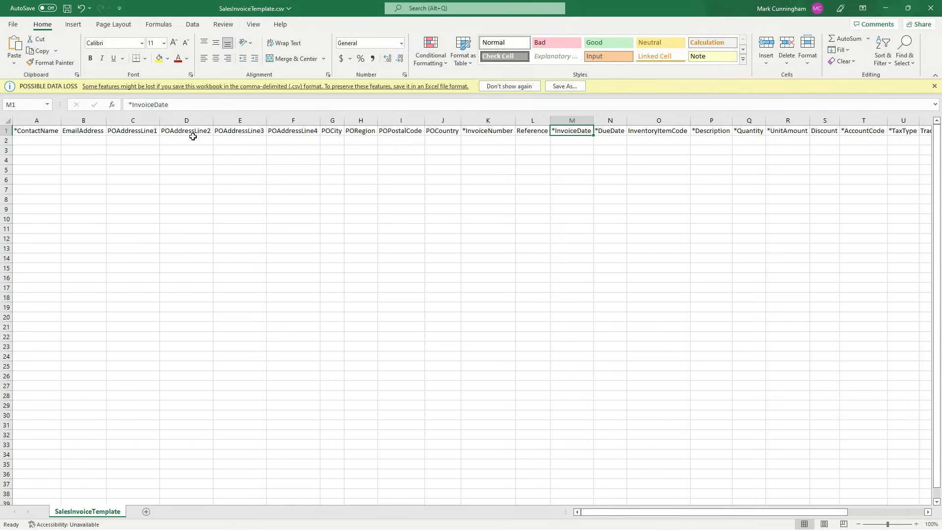
left_click(44, 132)
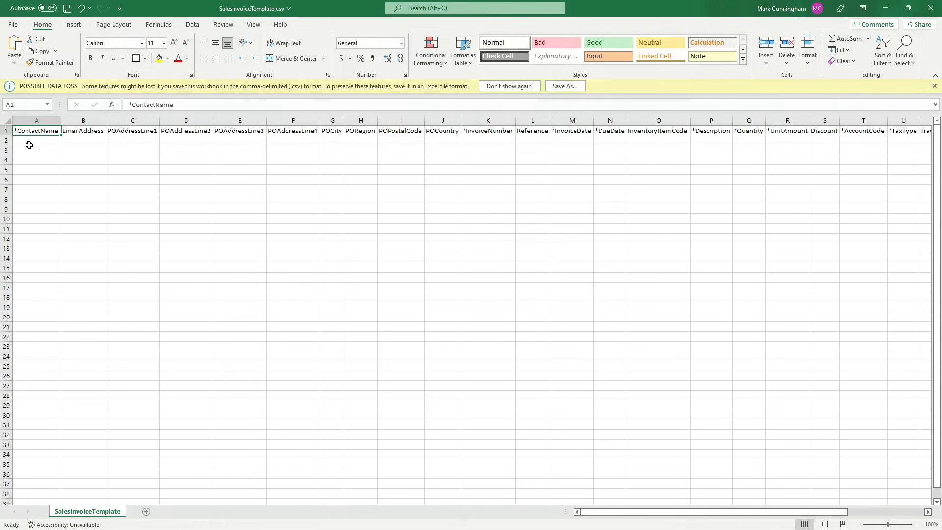
left_click_drag(30, 141, 31, 190)
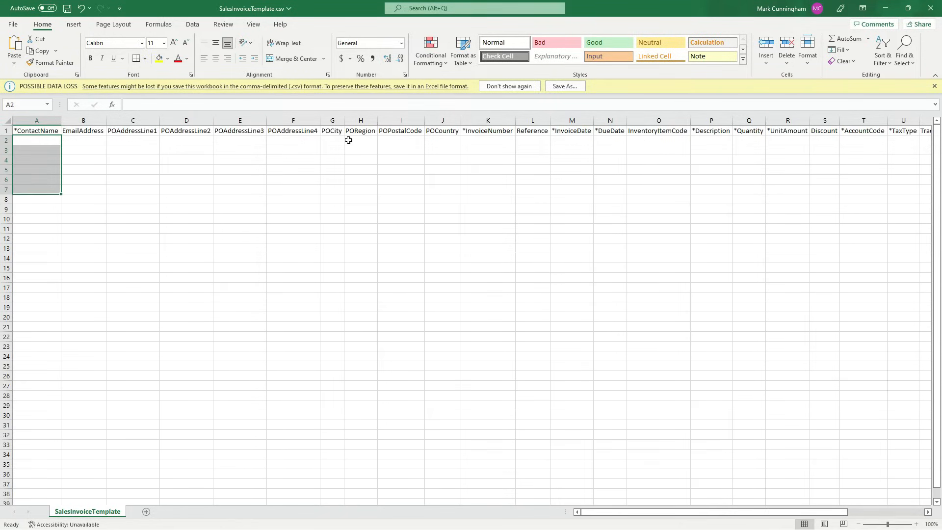
left_click_drag(483, 141, 479, 183)
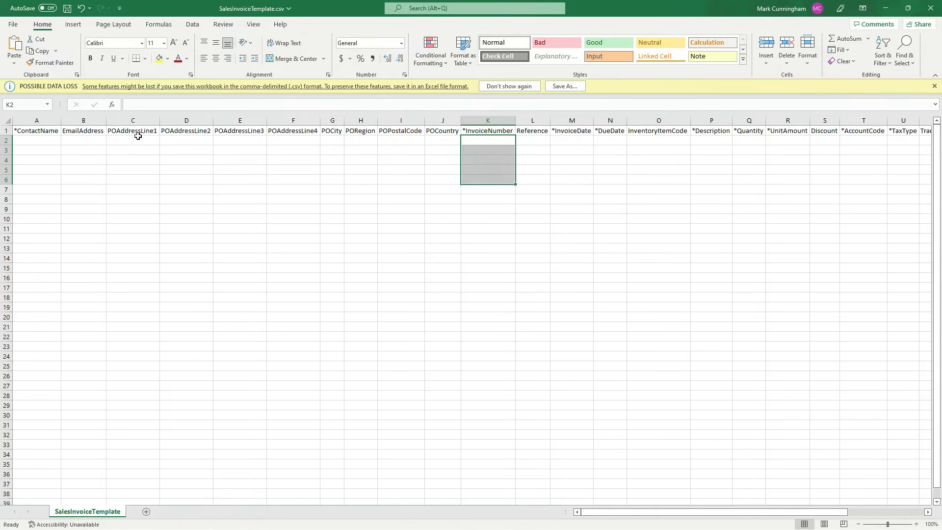
- Colour all nine asterisked headings in row 1 red, from *ContactName through *TaxType
left_click(33, 132)
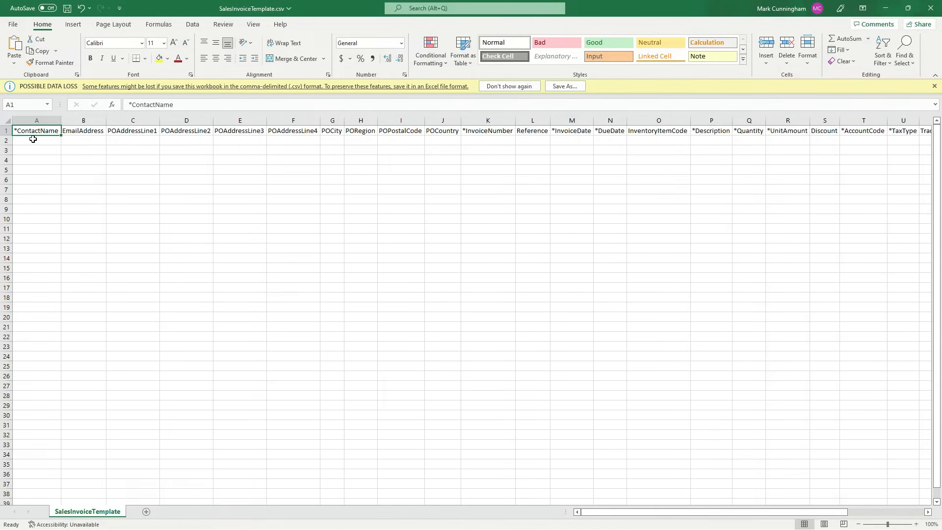
left_click(487, 131, "ctrl")
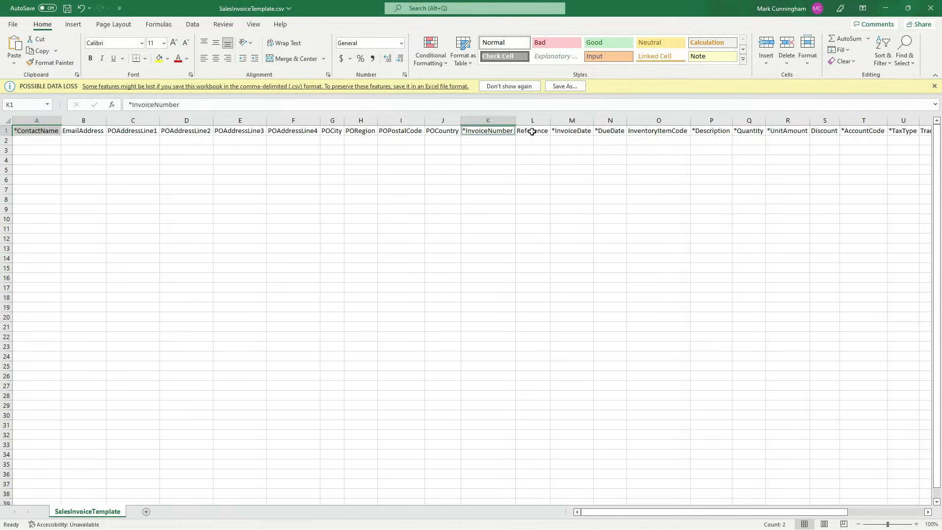
left_click(572, 131, "ctrl")
left_click(610, 131, "ctrl")
left_click(711, 131, "ctrl")
left_click(748, 131, "ctrl")
left_click(787, 130, "ctrl")
left_click(864, 131, "ctrl")
left_click(902, 131, "ctrl")
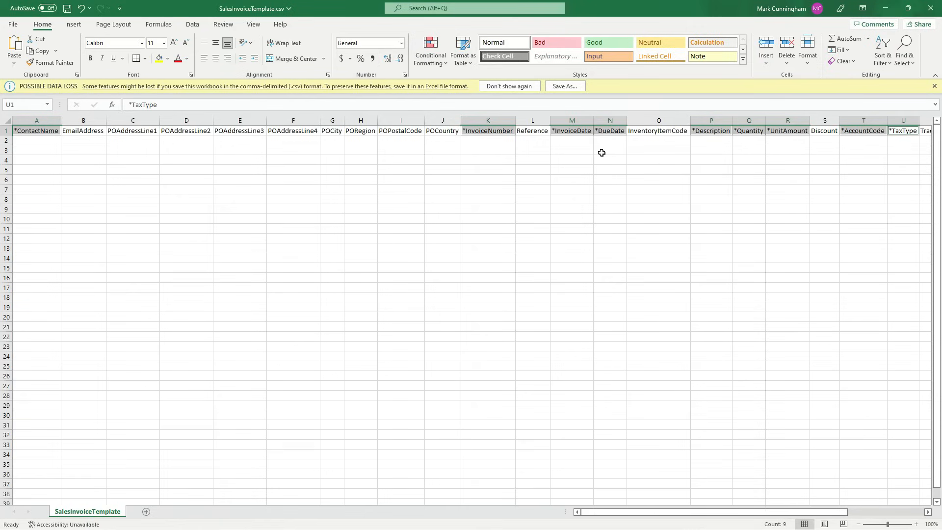
left_click(175, 58)
left_click(562, 217)
mouse_move(768, 512)
left_mouse_down()
mouse_move(850, 511)
mouse_move(775, 511)
left_mouse_up()
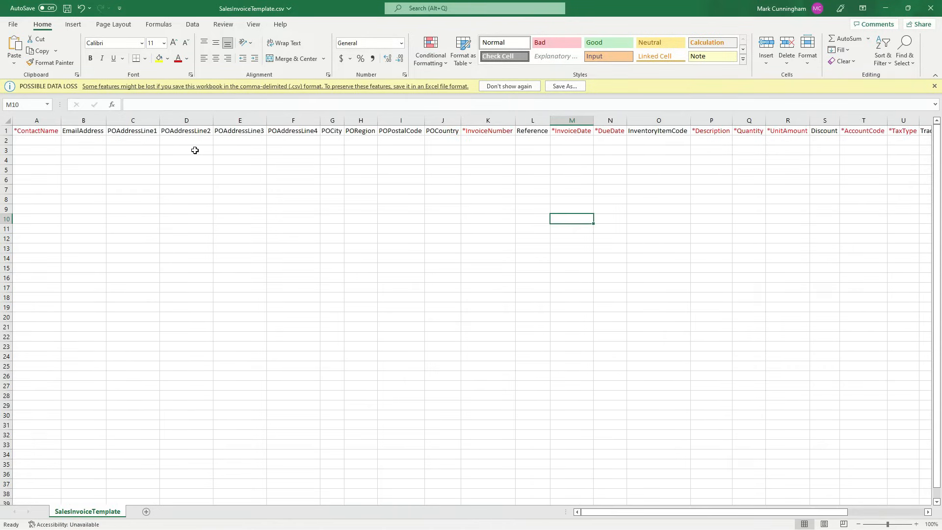
- Check the contact name on the open Bayside Club invoice in Xero and return to the template in Excel
left_click(159, 160)
left_click(50, 141)
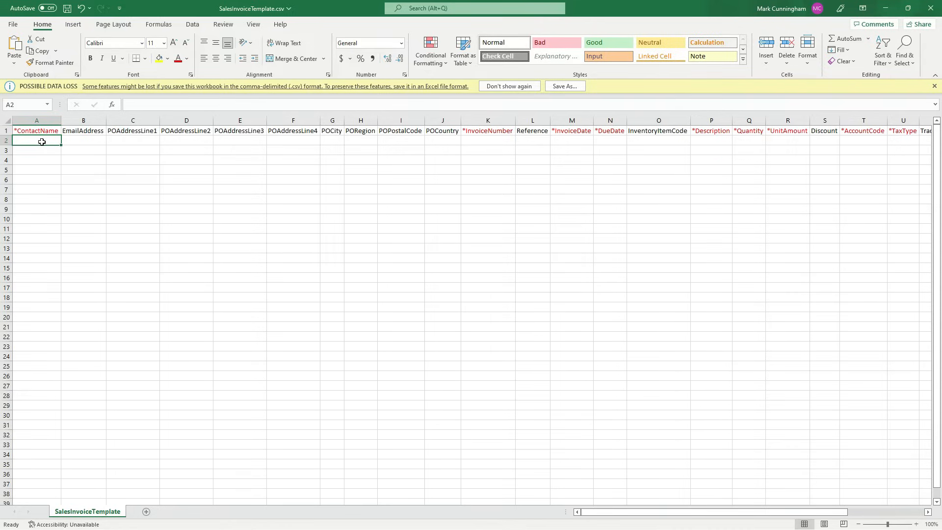
left_click(886, 9)
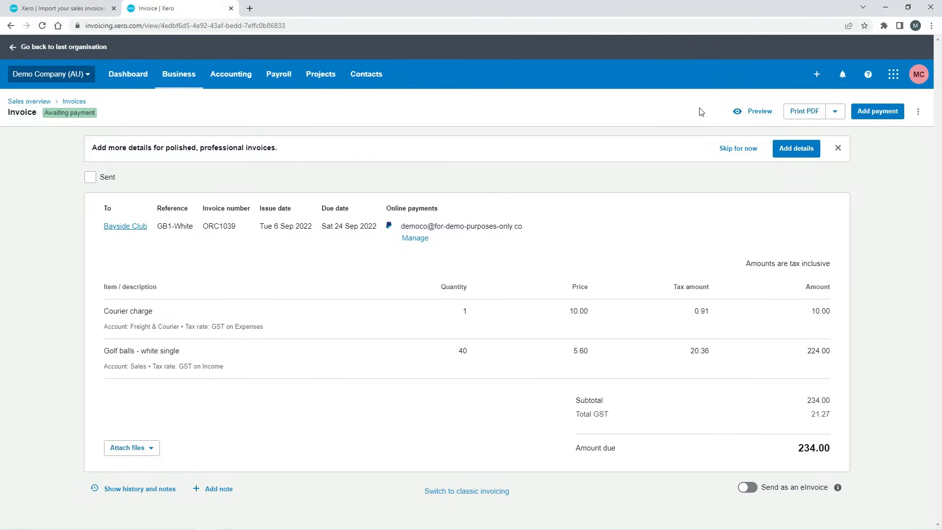
left_click(886, 9)
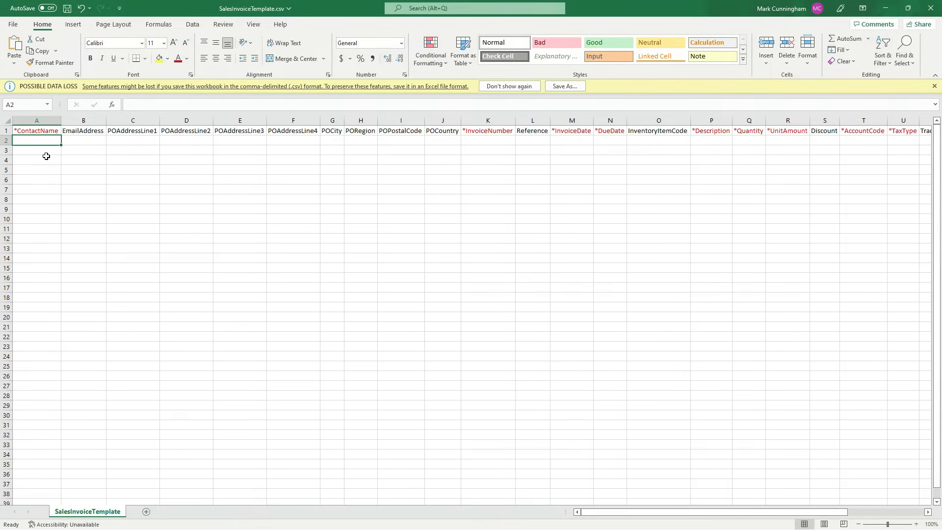
- Enter Bayside Club as the contact name in cell A2
left_click_drag(42, 140, 38, 192)
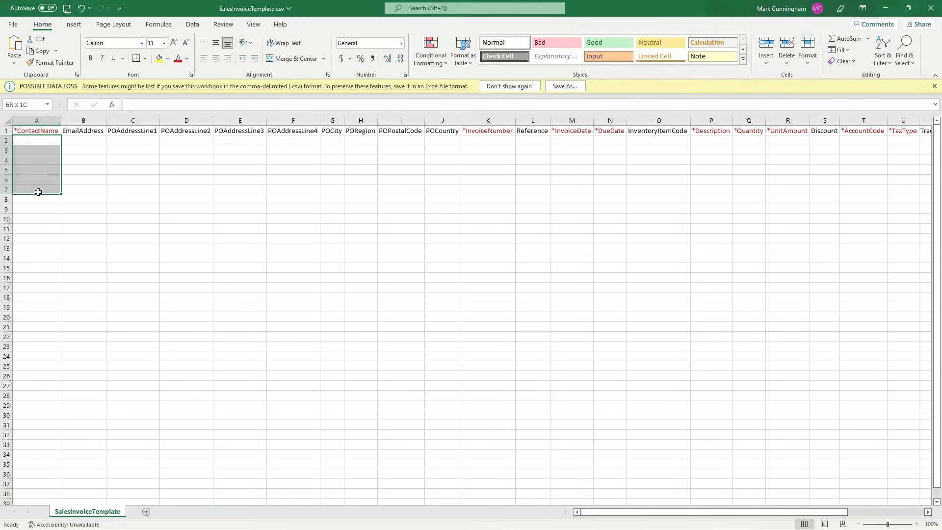
left_click(42, 140)
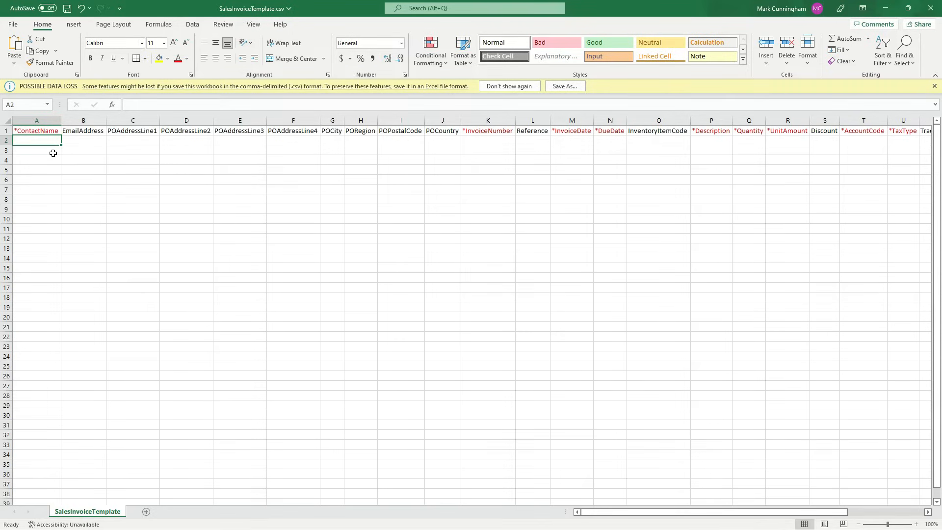
type("Bayside Club")
key("Return")
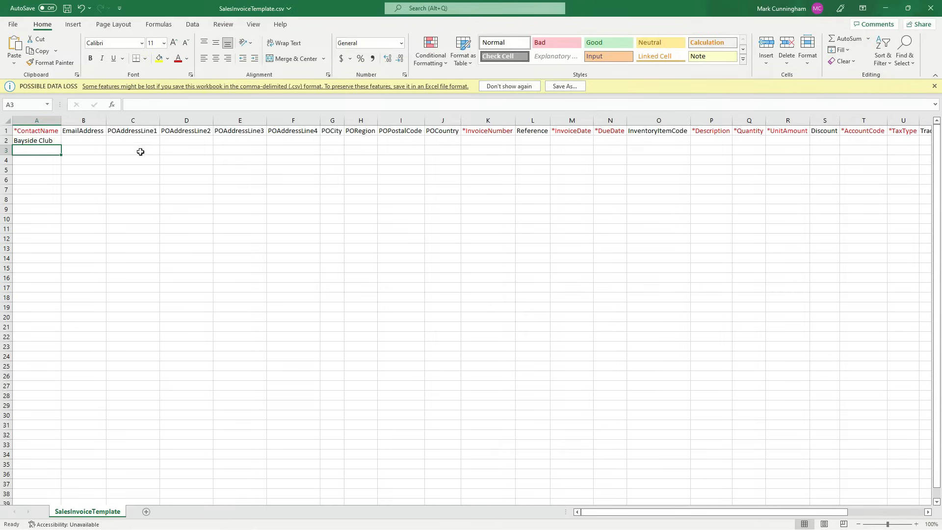
mouse_move(85, 140)
left_mouse_down()
mouse_move(433, 140)
mouse_move(96, 141)
left_mouse_up()
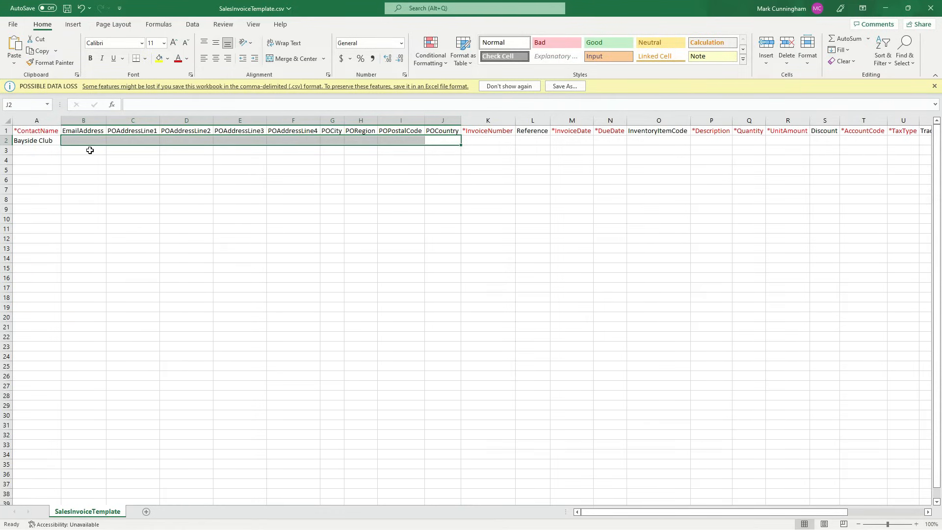
left_click(90, 150)
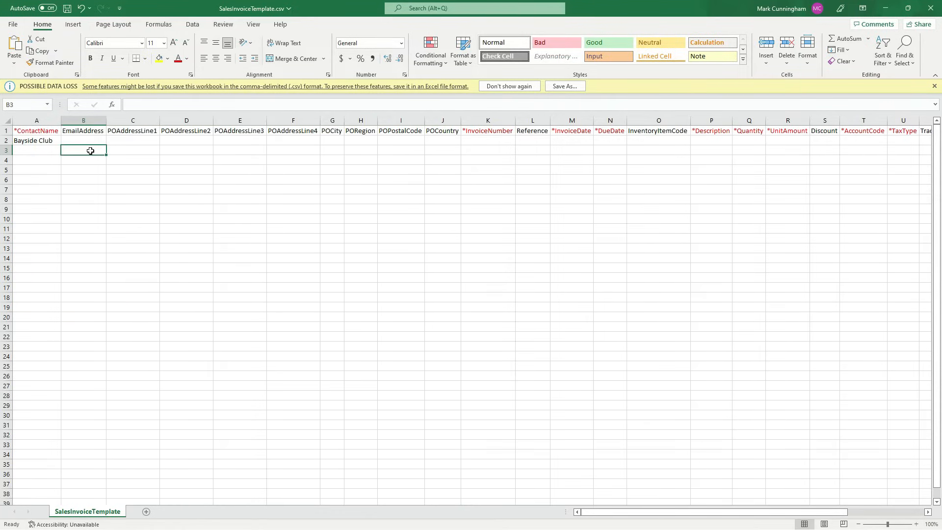
left_click(51, 141)
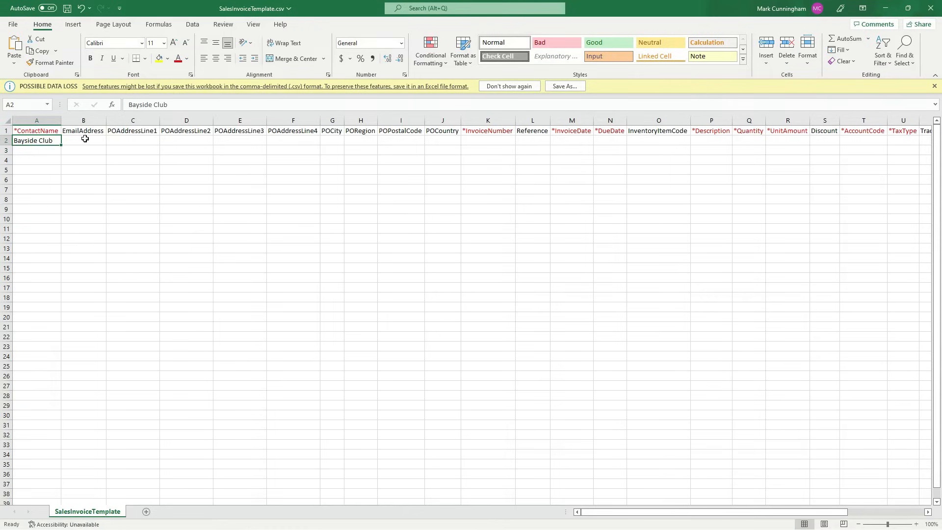
left_click(85, 139)
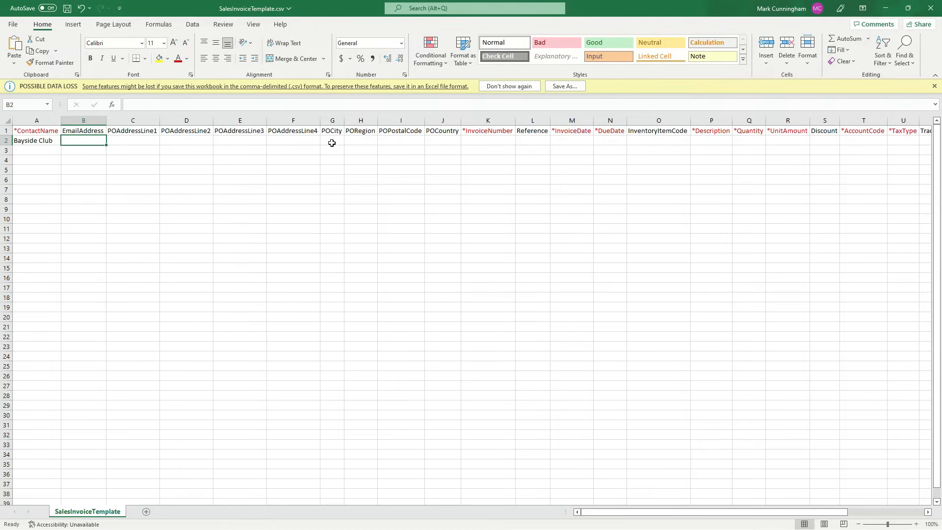
- Enter INV99999 as the invoice number in the Bayside Club row
left_click(492, 142)
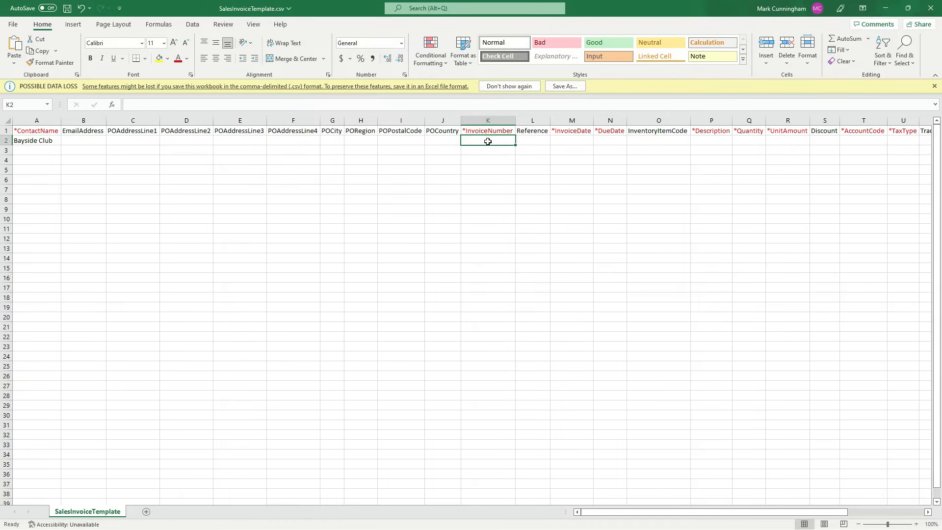
type("INV99999")
key("Return")
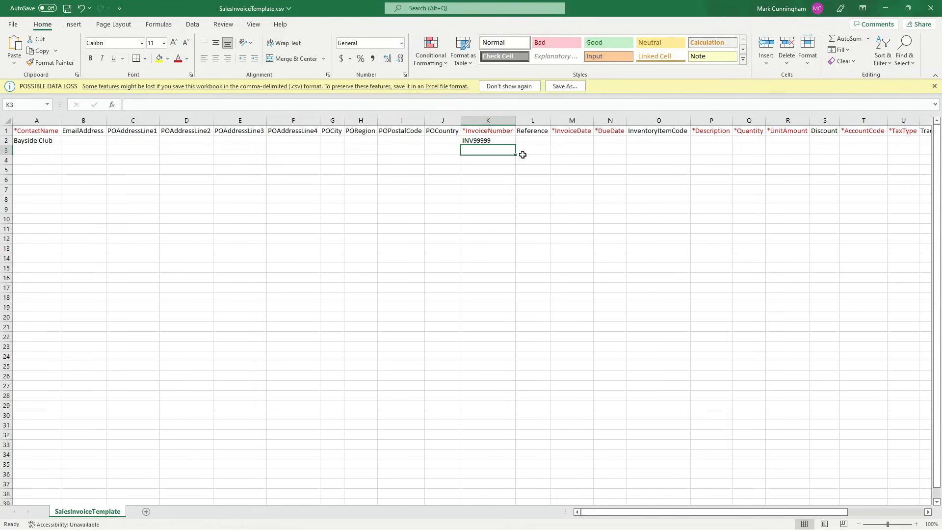
- Enter 15/07/2022 as the invoice date and 15/08/2022 as the due date in the Bayside Club row
left_click(535, 142)
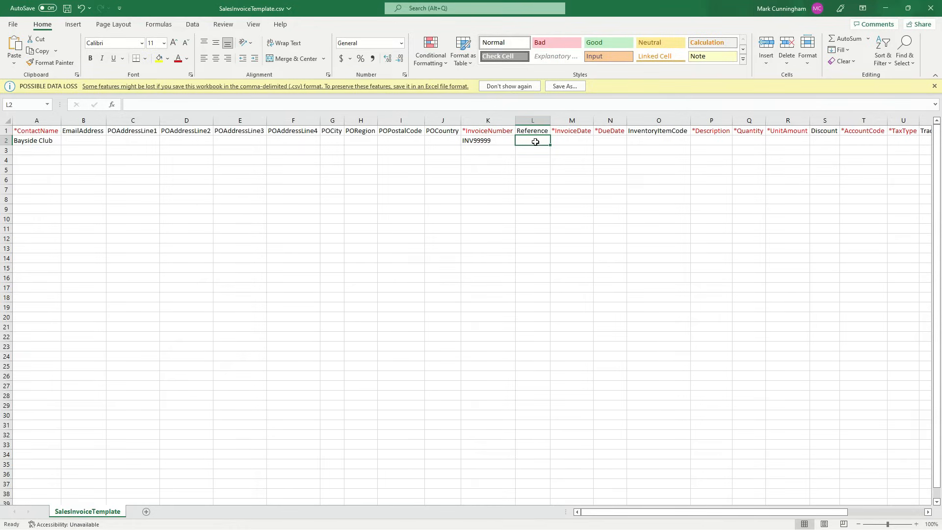
left_click(579, 141)
left_click(605, 141)
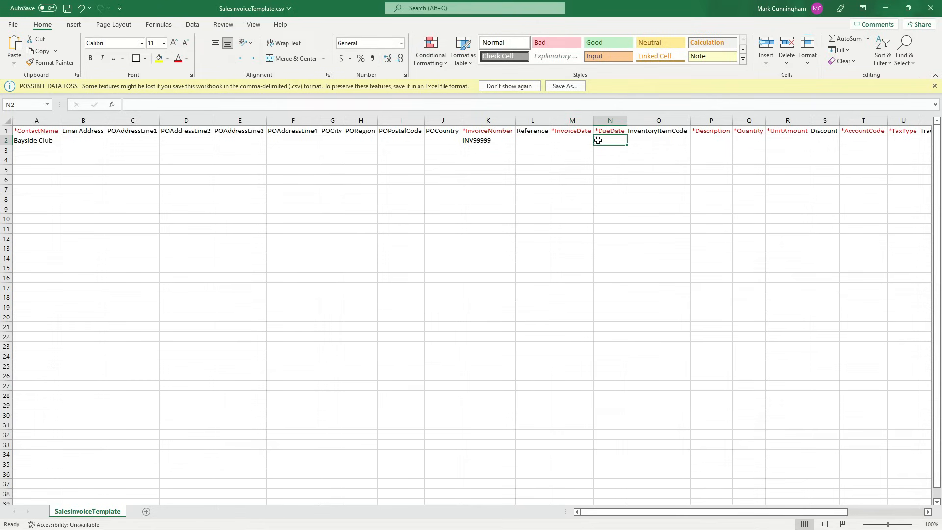
left_click(583, 141)
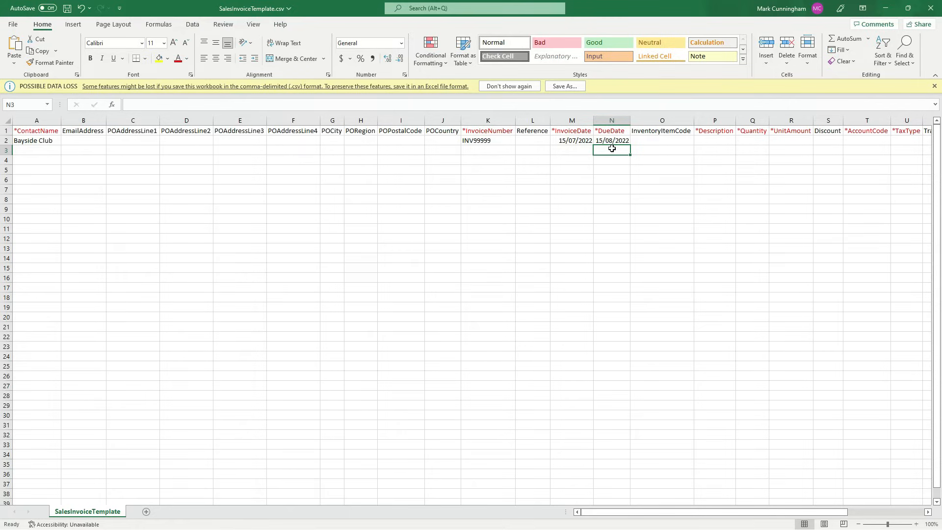
- Enter Consulting as the description in the Bayside Club row, leaving InventoryItemCode blank
left_click(663, 142)
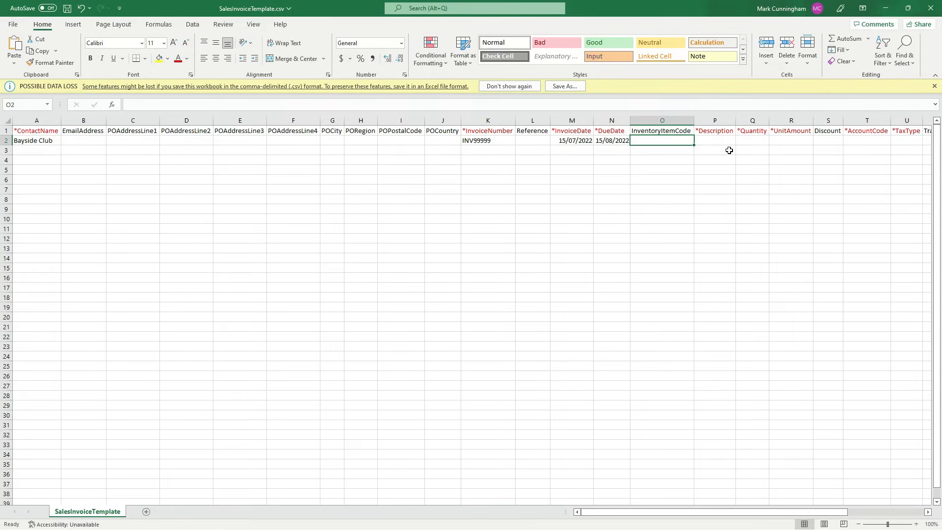
left_click_drag(720, 139, 788, 141)
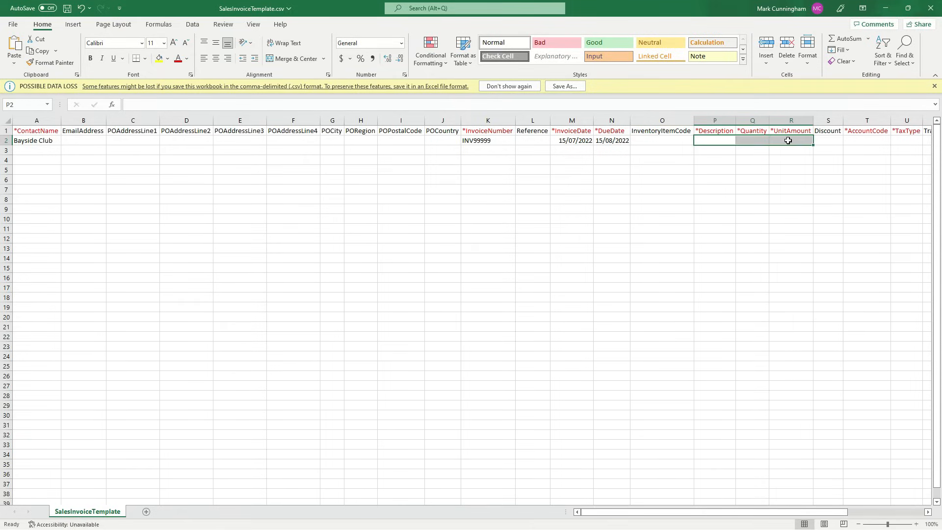
left_click(714, 141)
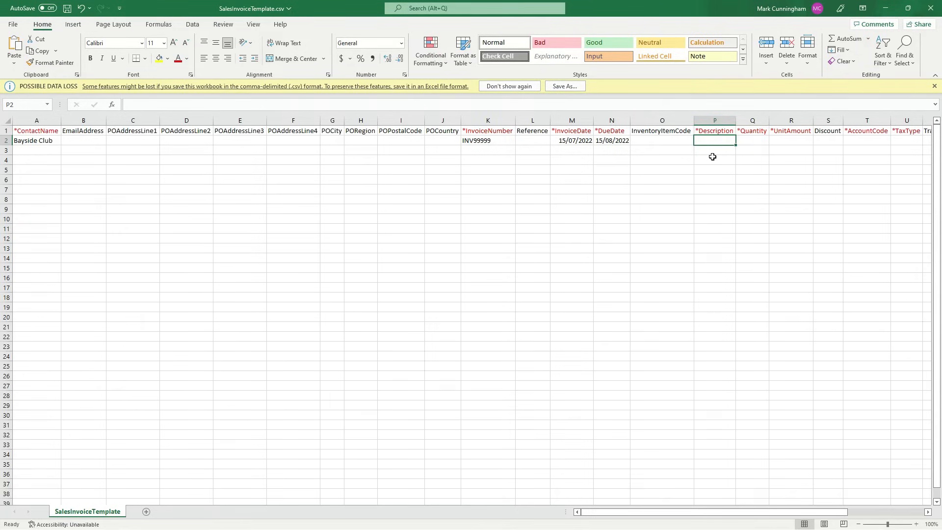
type("Consulting")
key("Return")
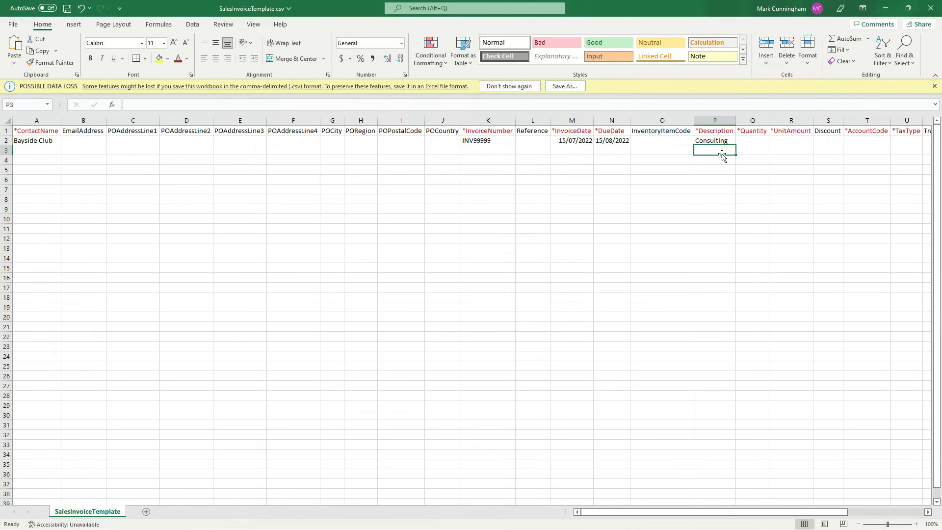
- Check how the quantity, price and tax basis are shown on the Bayside Club invoice in Xero and return to the template in Excel
left_click(758, 140)
left_click(796, 140)
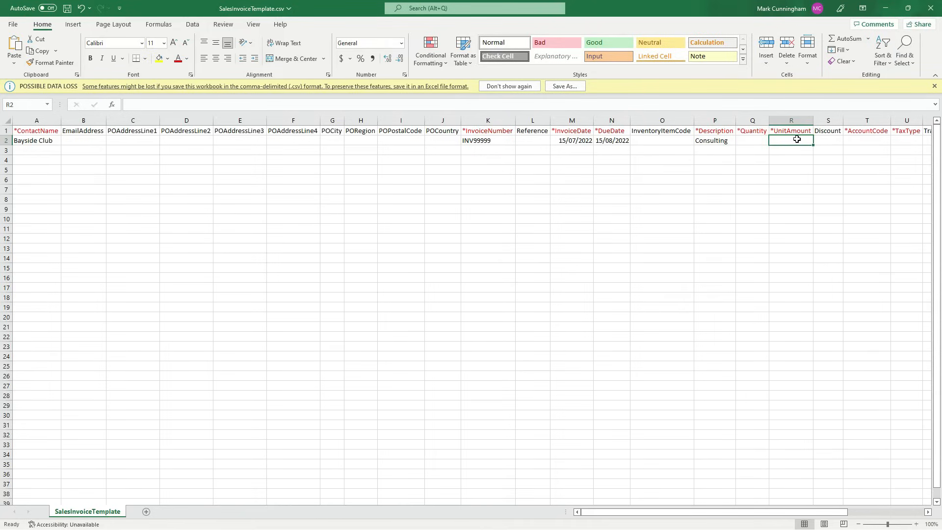
left_click(751, 141)
left_click(788, 141)
left_click(886, 9)
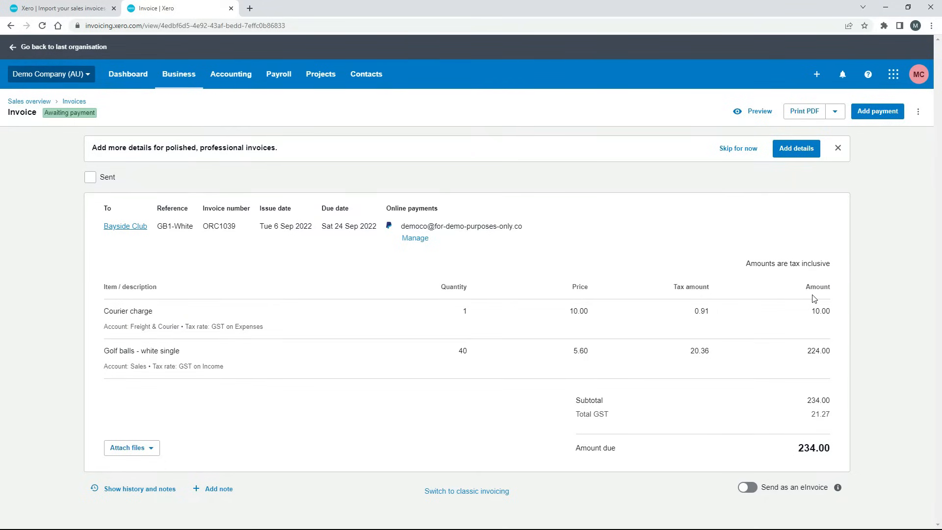
left_click(887, 8)
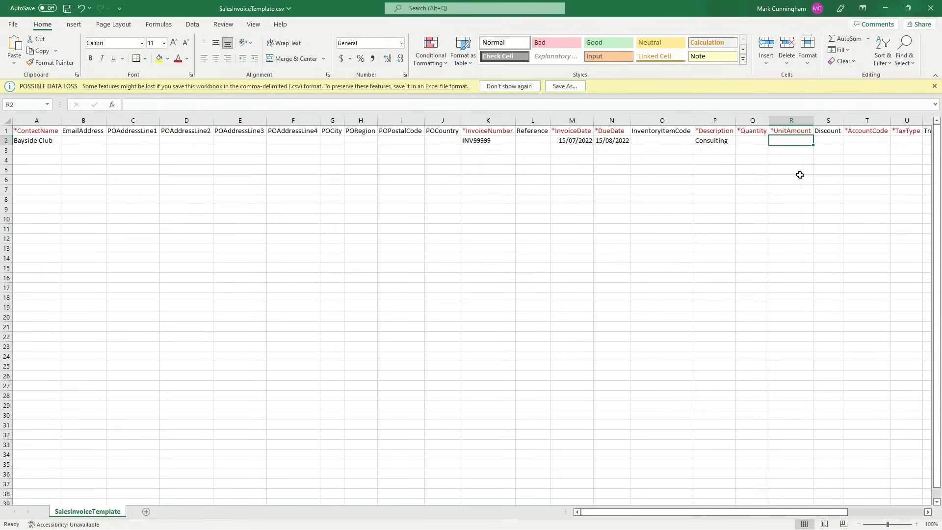
- Enter a quantity of 1 and a unit amount of 100 in the Bayside Club row
left_click(751, 142)
left_click(794, 141)
left_click(755, 142)
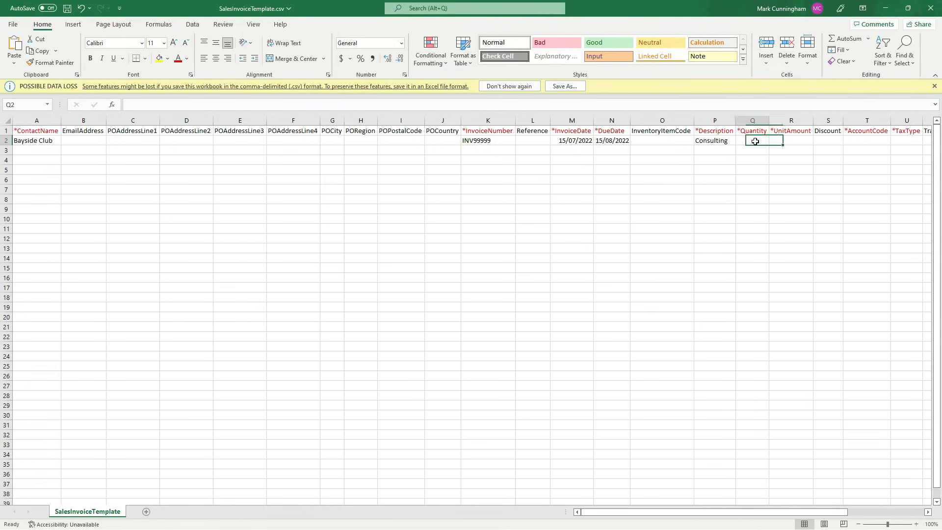
type("1")
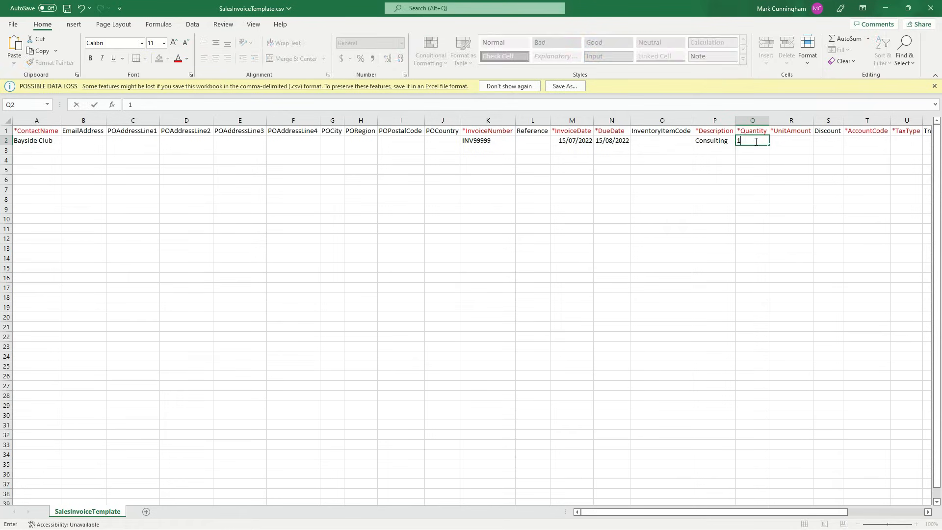
key("Tab")
type("100")
key("Down")
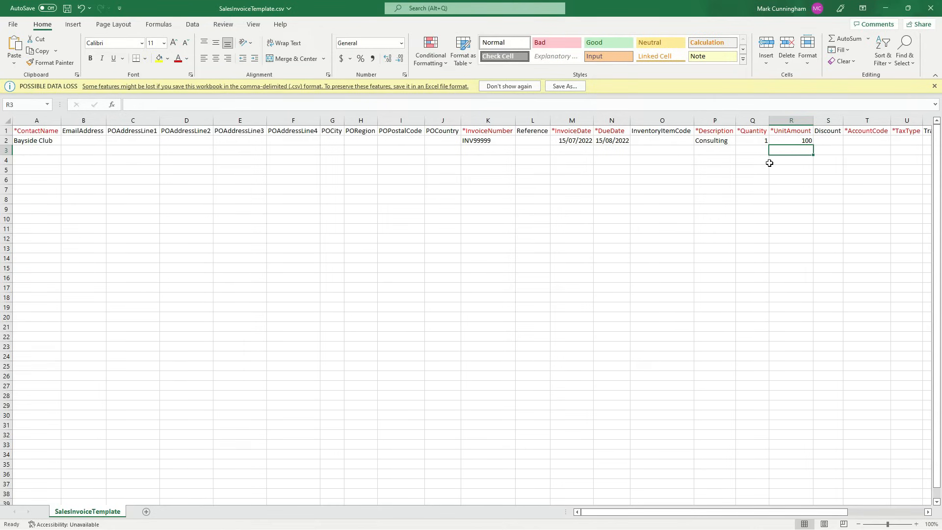
- Select the empty *AccountCode cell, T2, in the Bayside Club row
left_click(828, 142)
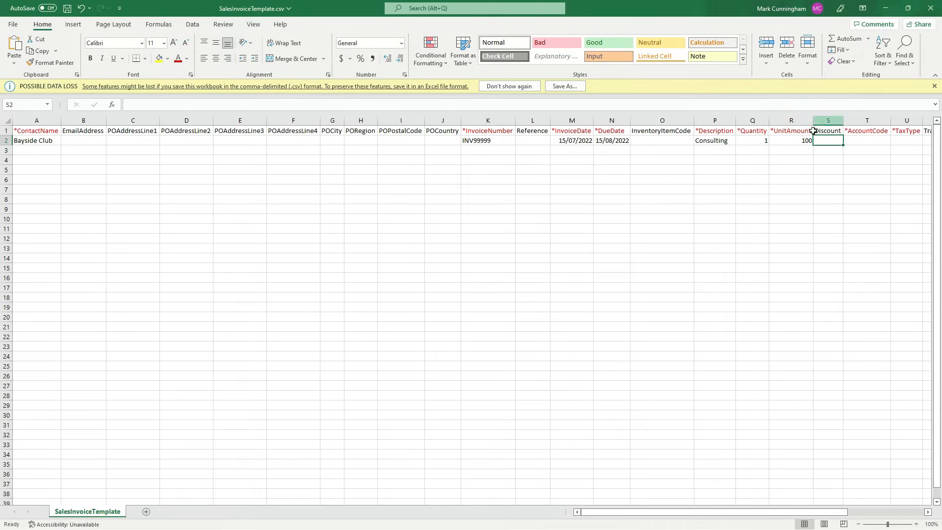
left_click_drag(737, 514, 818, 514)
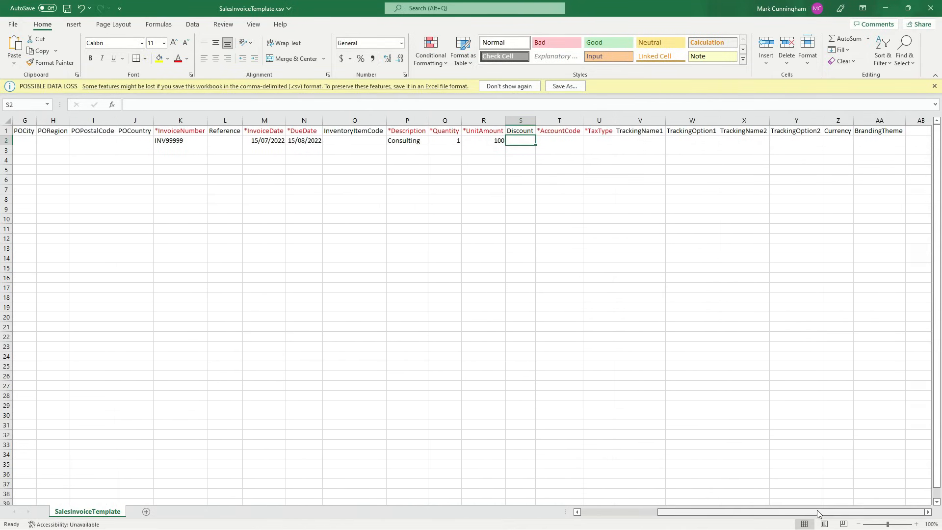
left_click(570, 140)
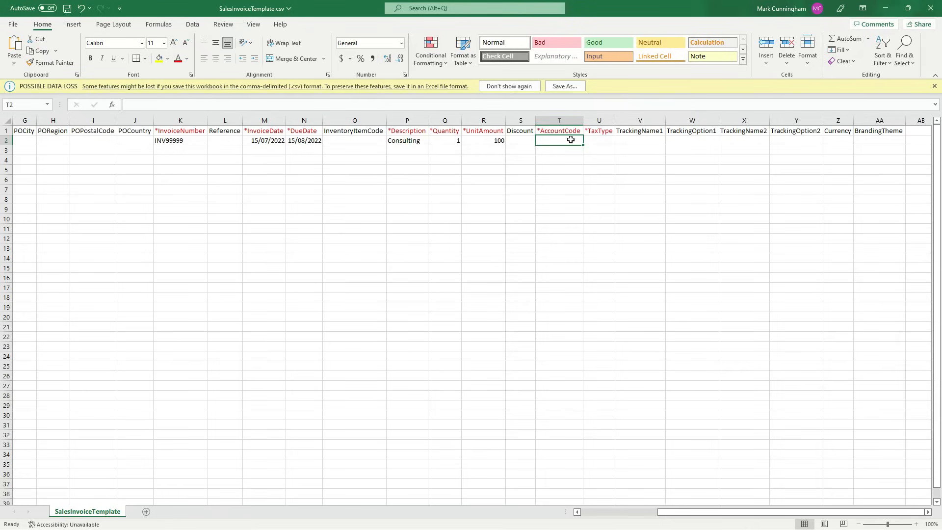
left_click(588, 141)
left_click(566, 140)
left_click(596, 140)
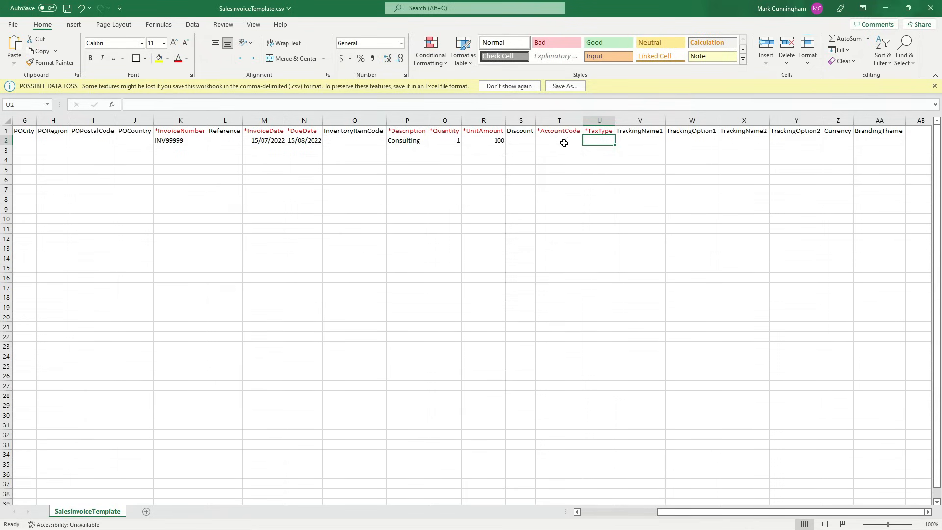
left_click(563, 141)
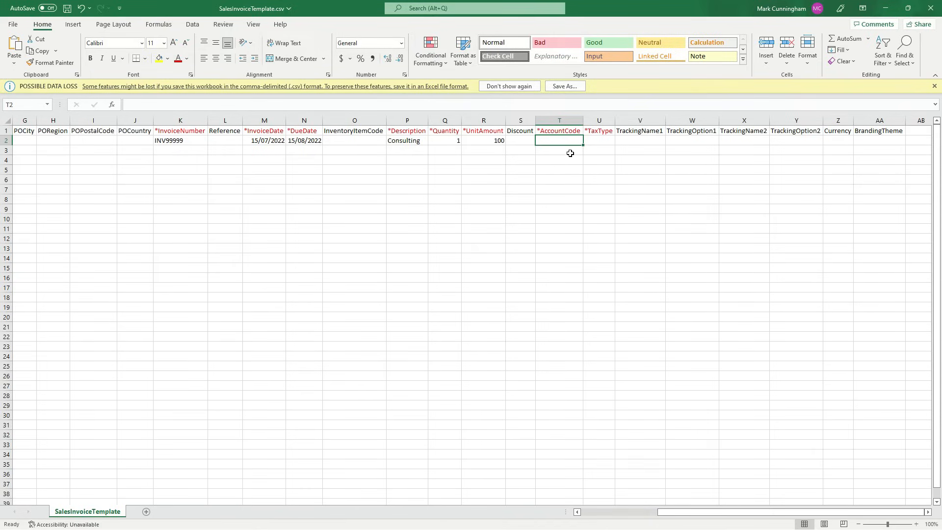
- Switch to the Bayside Club invoice in Xero and duplicate its browser tab
left_click(883, 9)
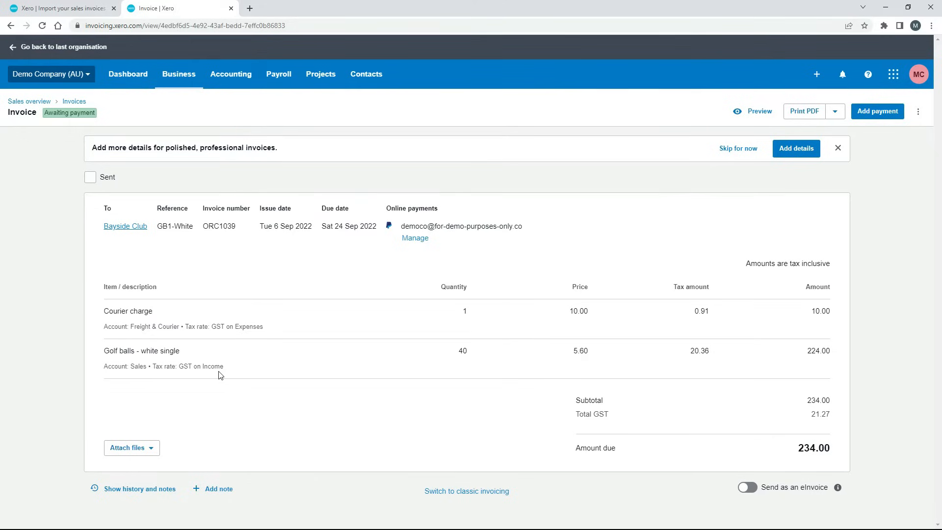
right_click(185, 15)
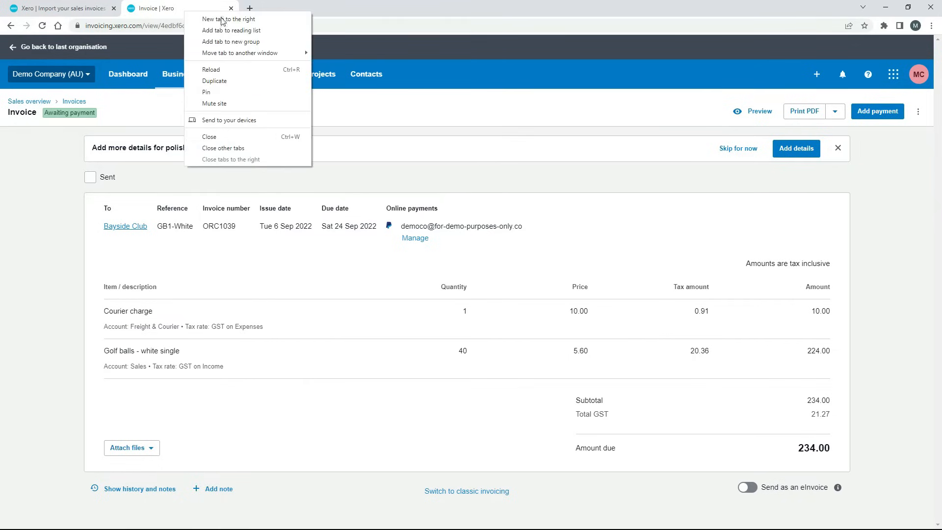
left_click(246, 86)
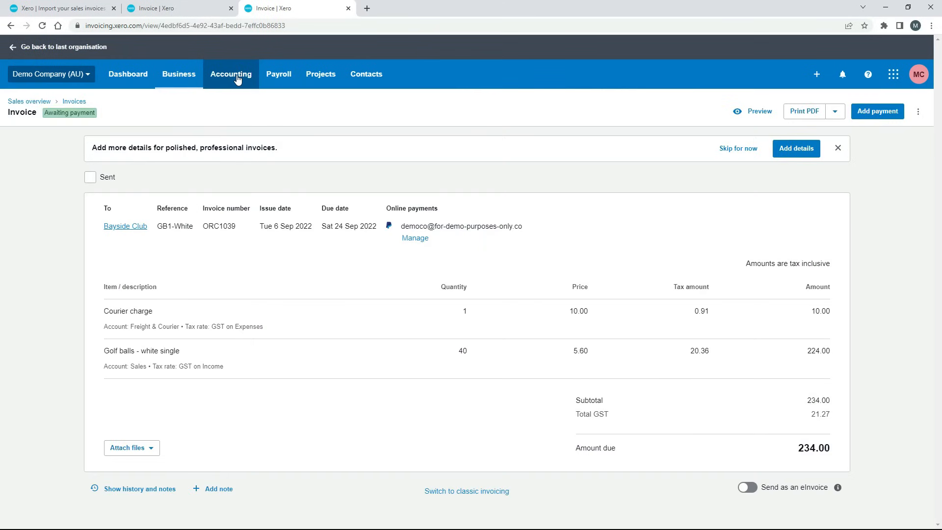
- Check the codes and tax rates of the Revenue accounts in Xero's chart of accounts and return to the template in Excel
left_click(238, 78)
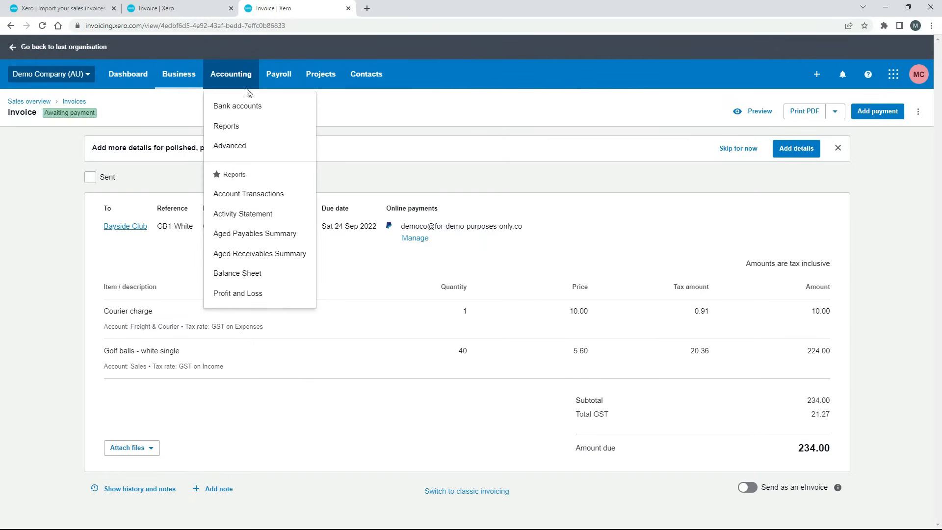
left_click(252, 149)
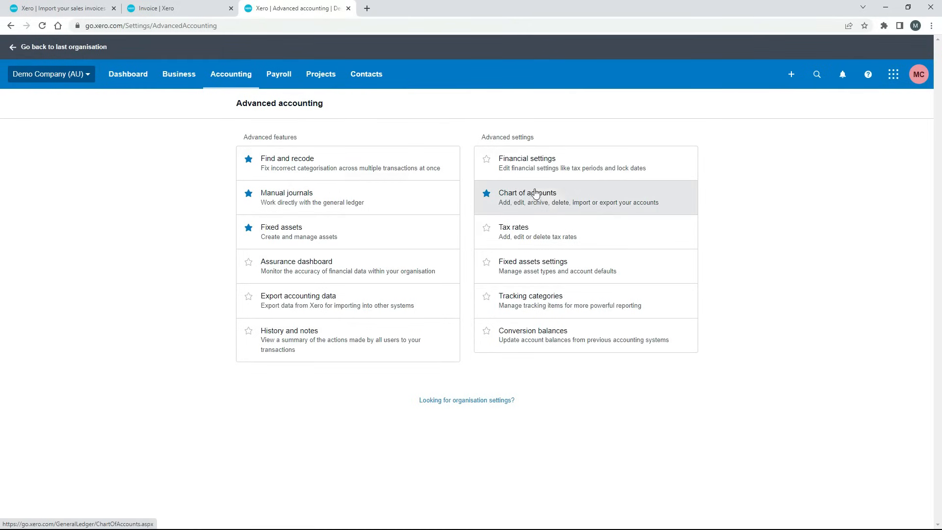
left_click(550, 197)
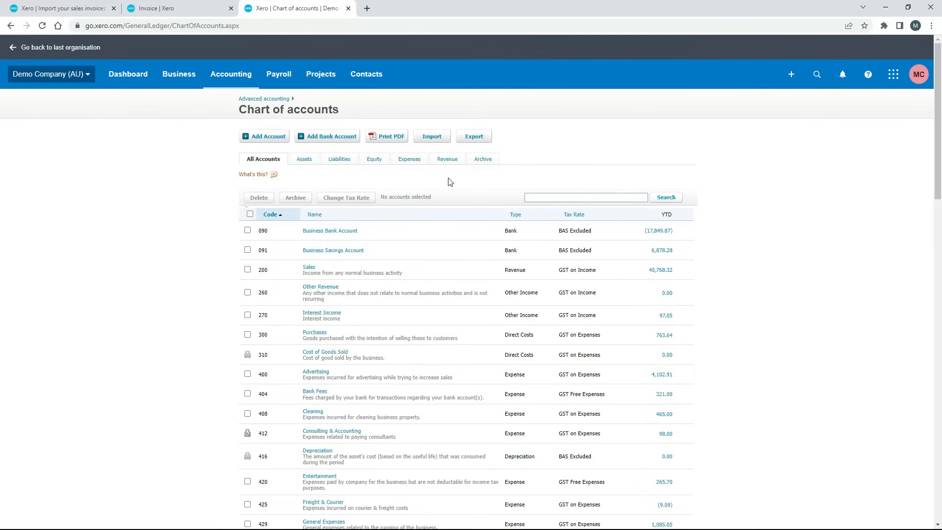
left_click(448, 161)
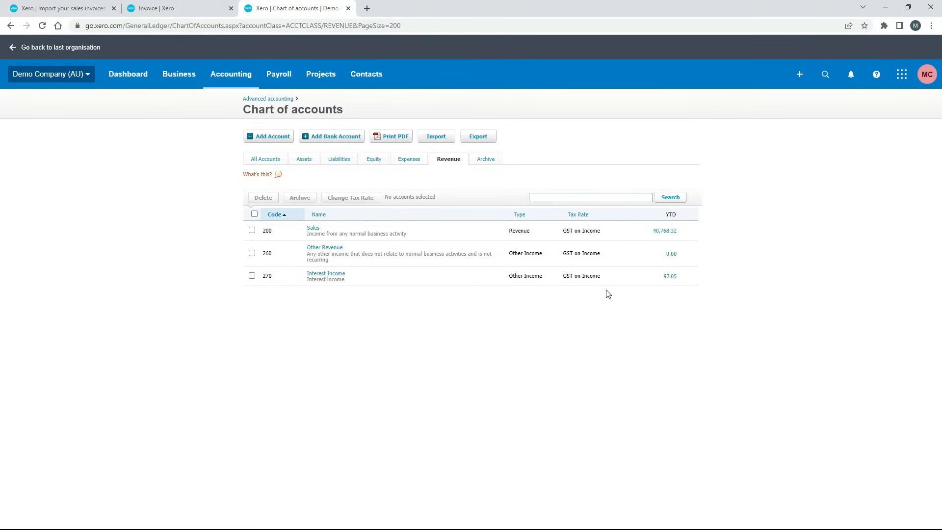
left_click(887, 9)
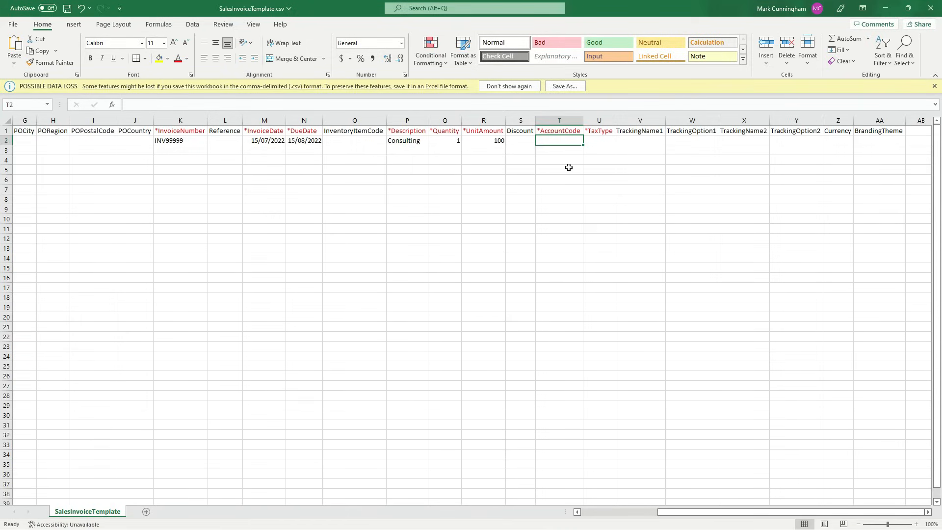
- Enter 200 as the account code and GST on Income as the tax type in the Bayside Club row
type("200")
key("Tab")
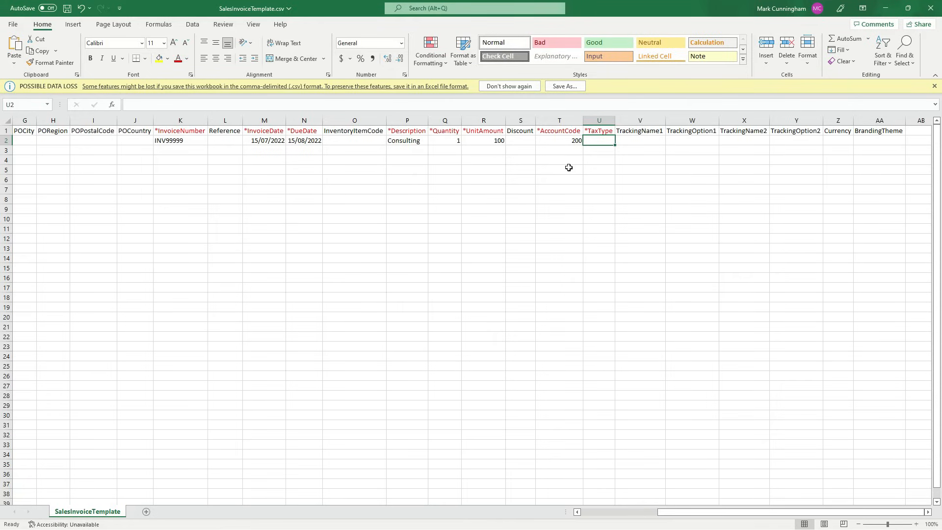
type("GST on Income")
key("Return")
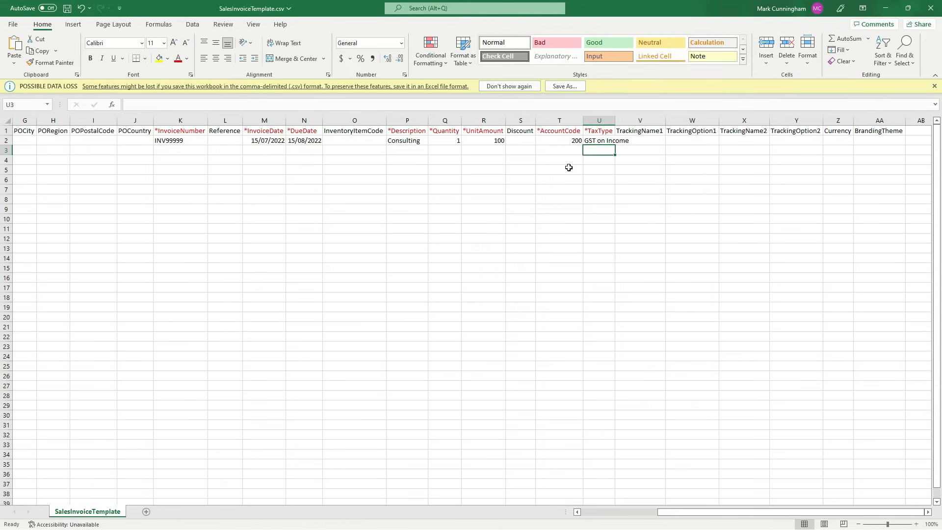
- Fit the width of the *TaxType column to its contents
double_click(616, 120)
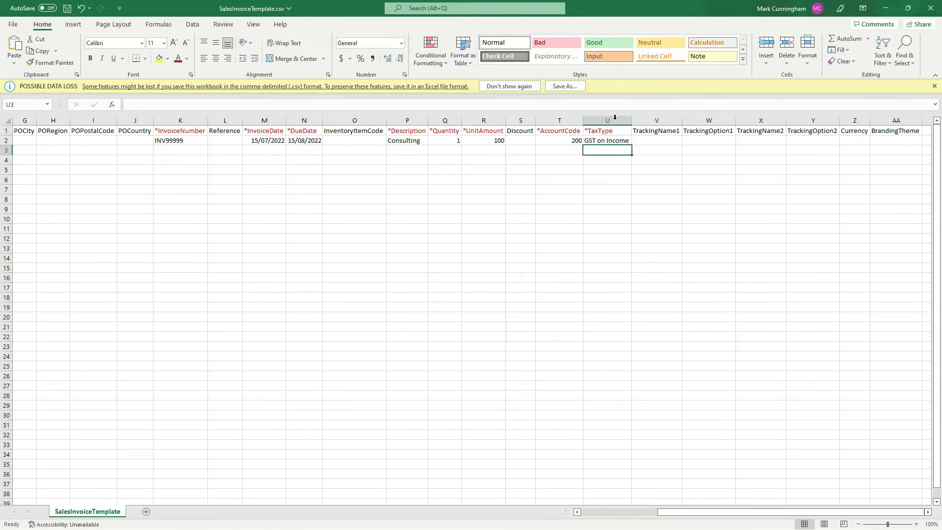
left_click(616, 163)
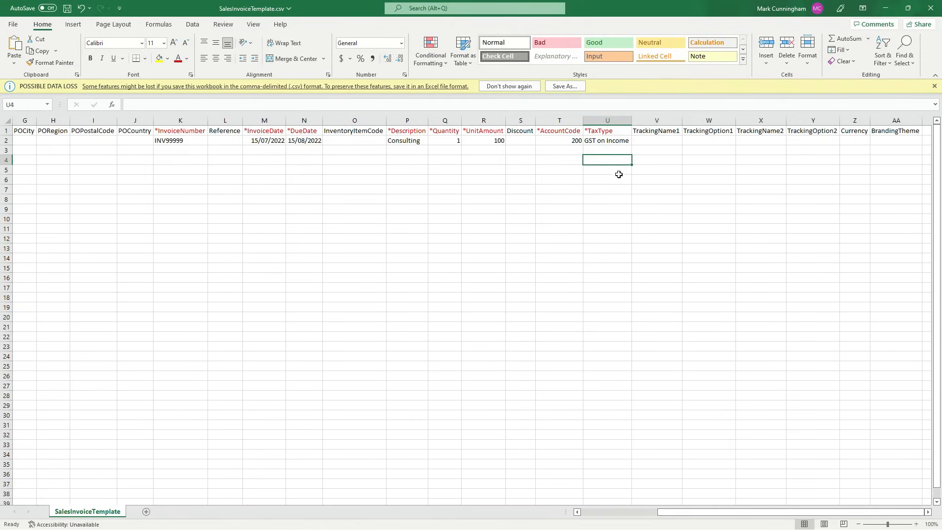
left_click(561, 150)
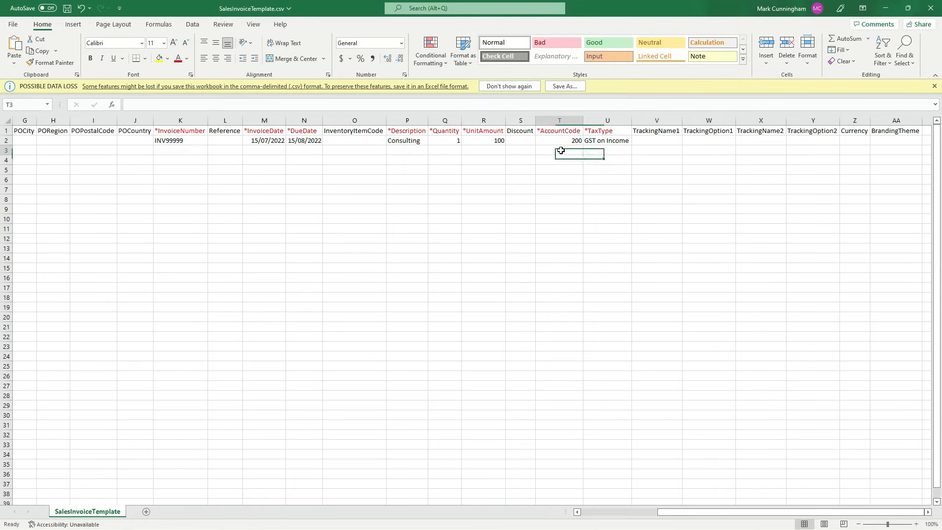
left_click(596, 142)
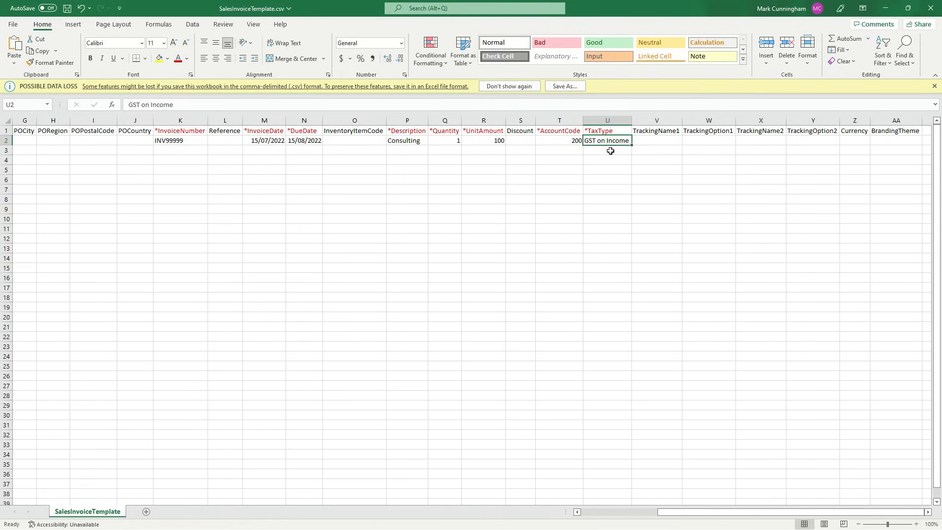
left_click(670, 152)
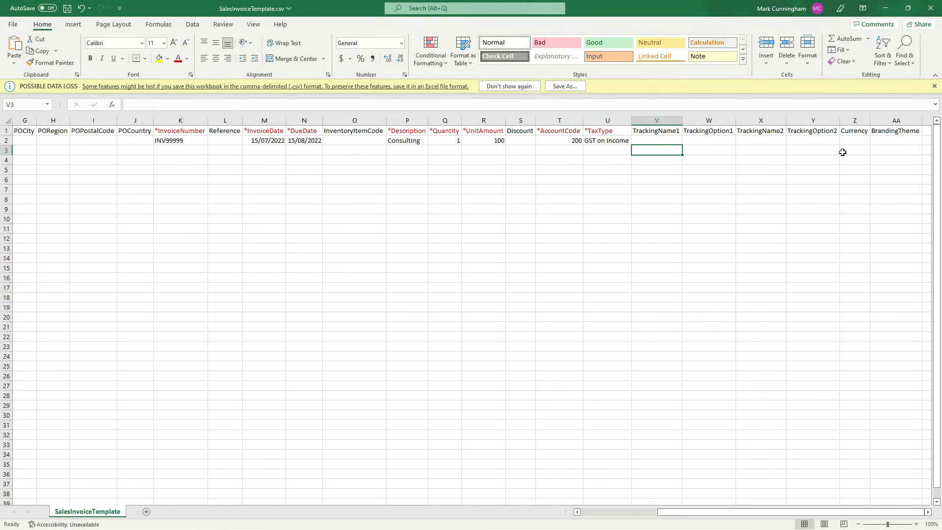
left_click_drag(671, 142, 808, 142)
left_click(808, 142)
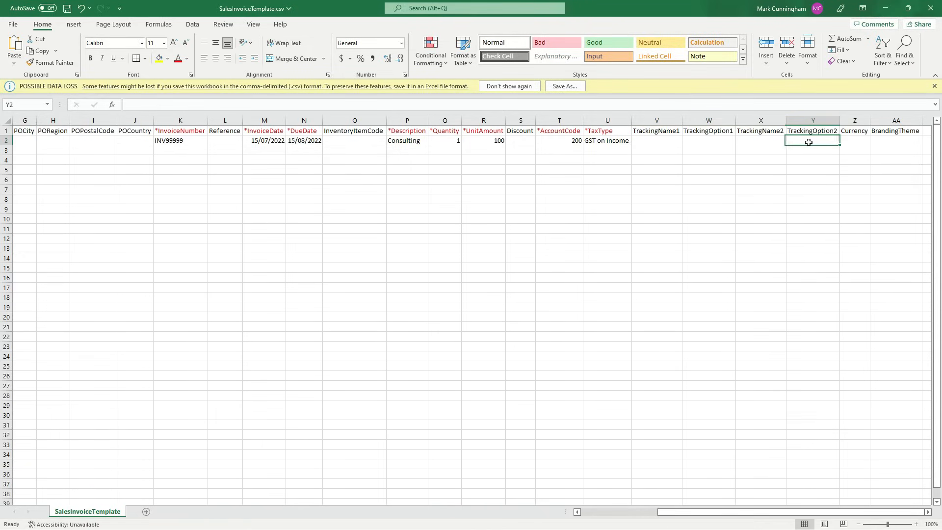
left_click(675, 153)
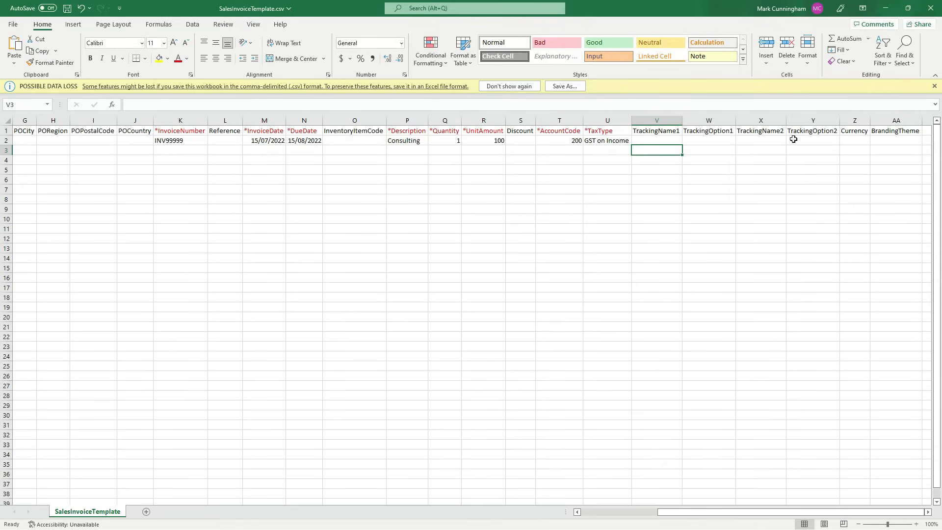
- Examine the optional Currency and BrandingTheme fields and the *Quantity and *UnitAmount columns for the Bayside Club row
left_click(862, 140)
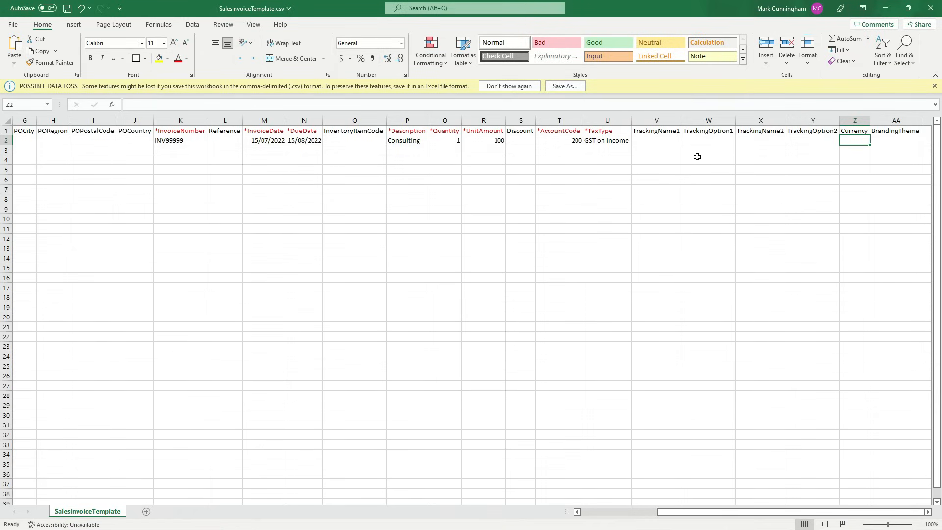
left_click_drag(456, 141, 475, 170)
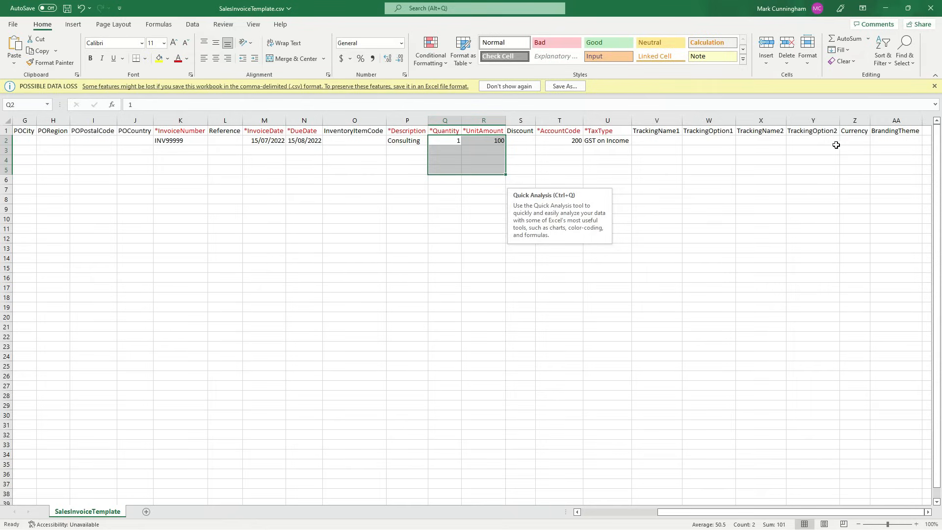
left_click_drag(847, 140, 847, 167)
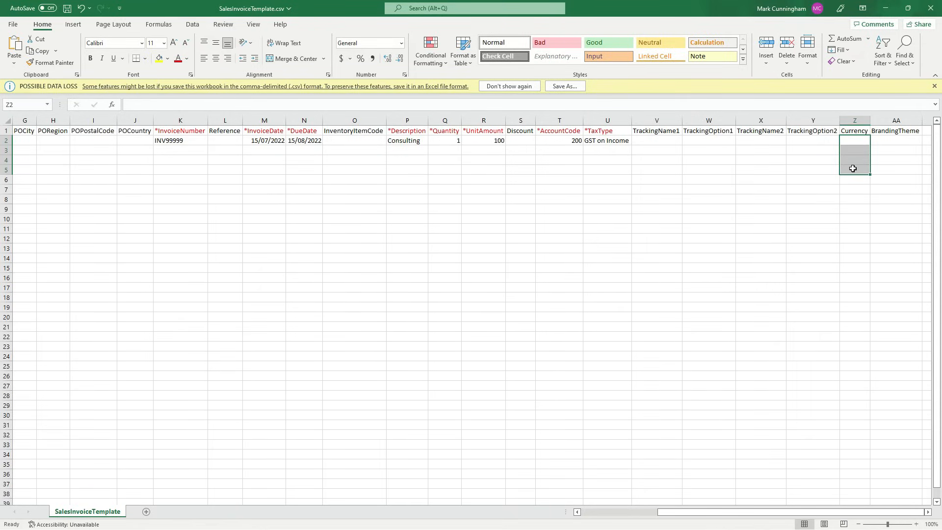
left_click(852, 142)
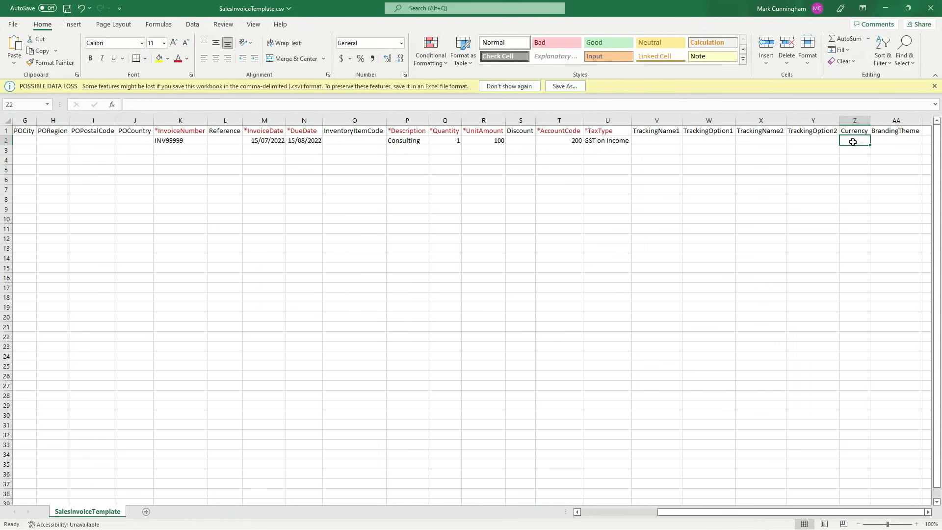
left_click(859, 152)
left_click(855, 140)
left_click(895, 144)
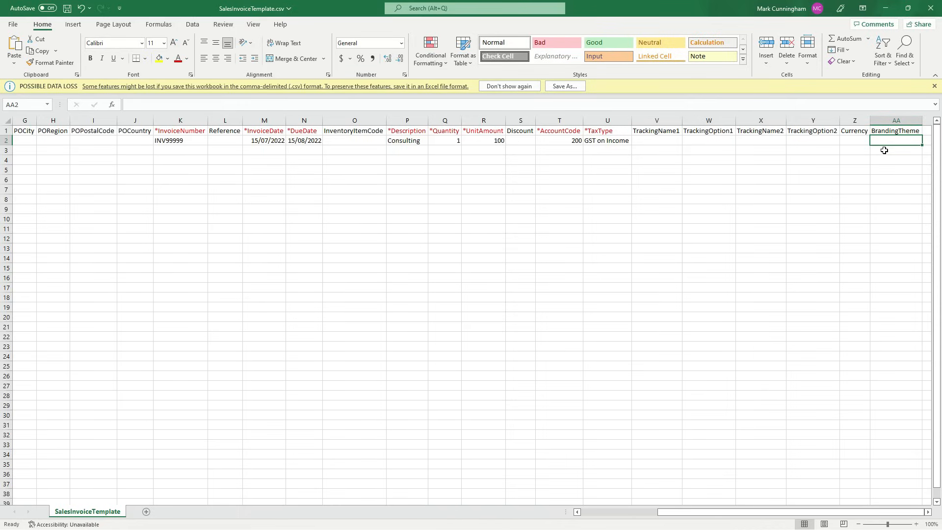
left_click_drag(833, 513, 719, 512)
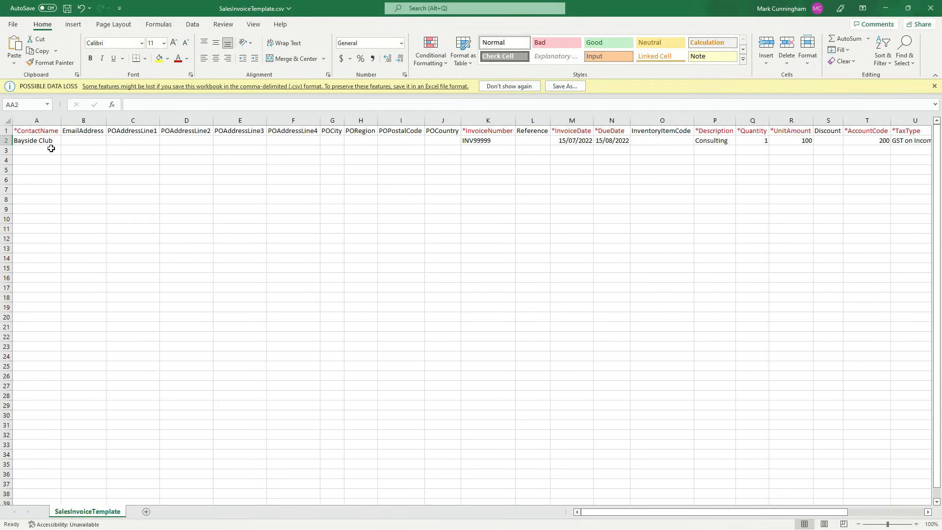
- Switch to Xero, check the line items of the existing Bayside Club invoice, and return to the template in Excel
left_click(886, 11)
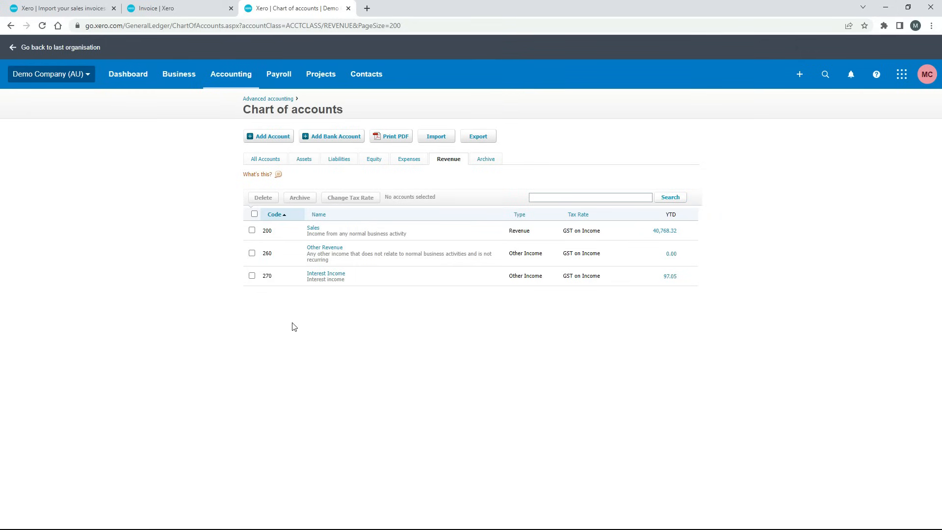
left_click(198, 8)
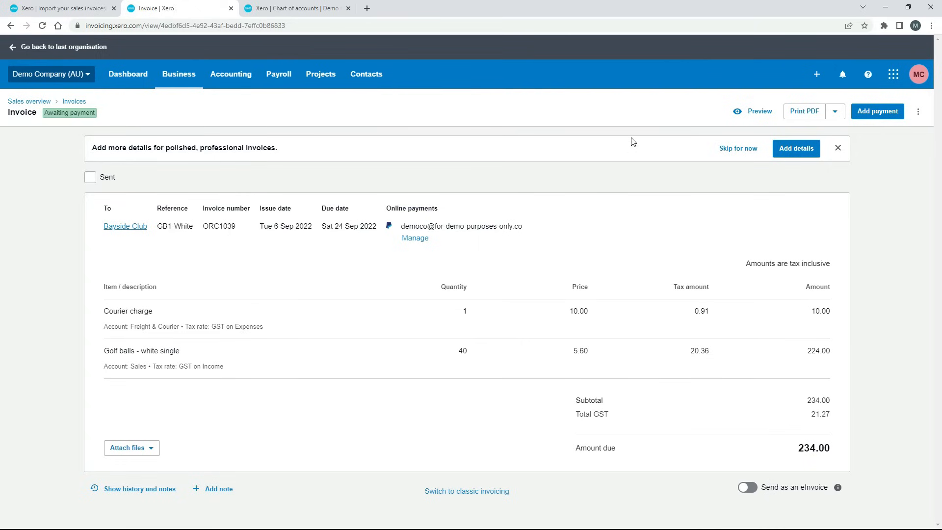
left_click(889, 9)
- Enter ABC 123 invoice INV22222 in rows 3 and 4, dated 21/07/2022, due 21/08/2022: Consulting 5 × 100, account 200; Support 1 × 200, account 260; GST on Income
left_click_drag(41, 151, 39, 158)
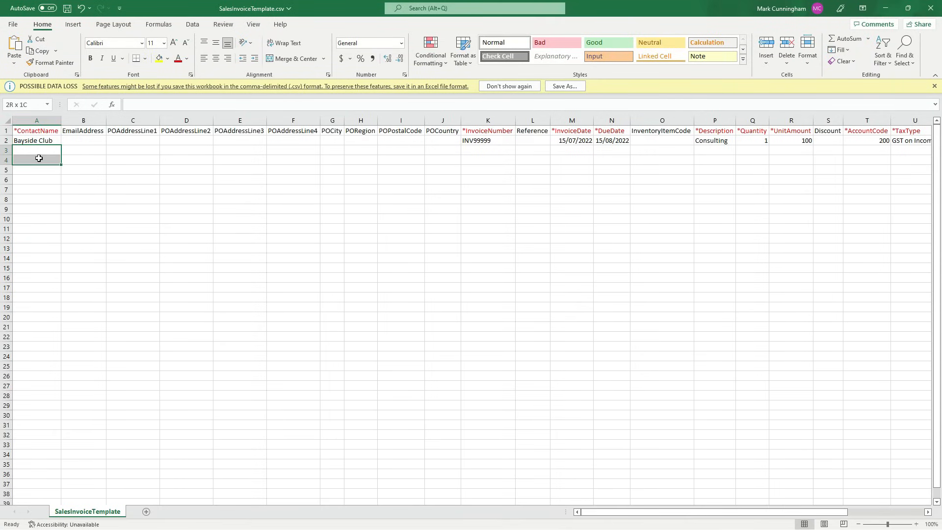
left_click(76, 151)
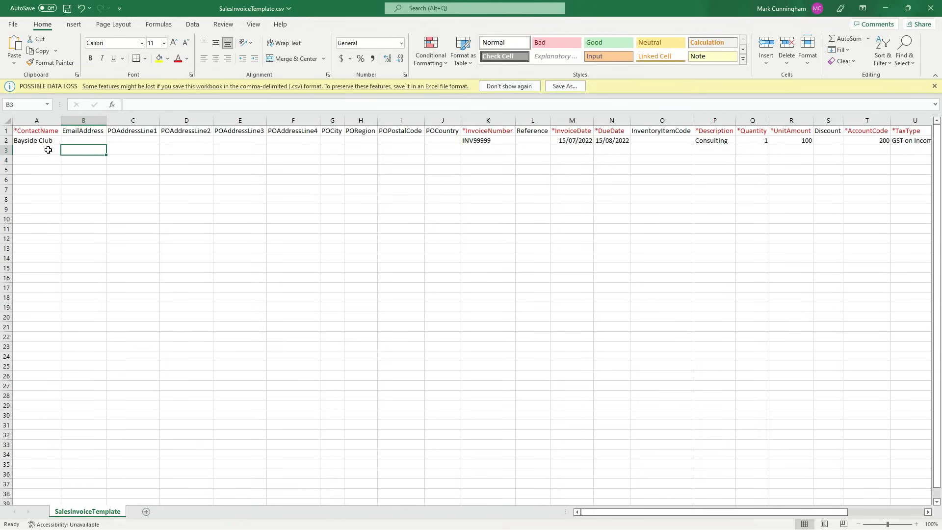
left_click(48, 149)
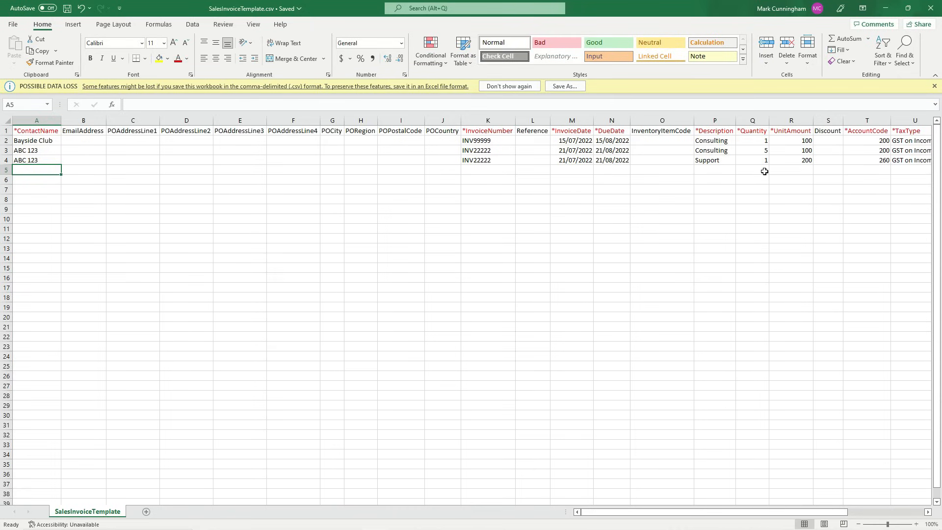
- Review the columns of the Bayside Club and ABC 123 rows and save SalesInvoiceTemplate.csv
left_click_drag(758, 513, 788, 515)
left_click_drag(796, 510, 796, 510)
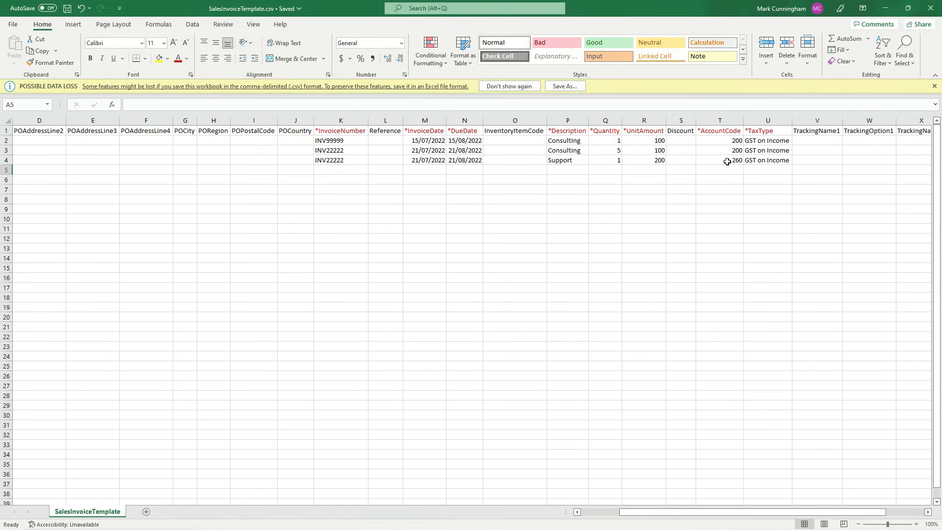
left_click_drag(712, 513, 666, 514)
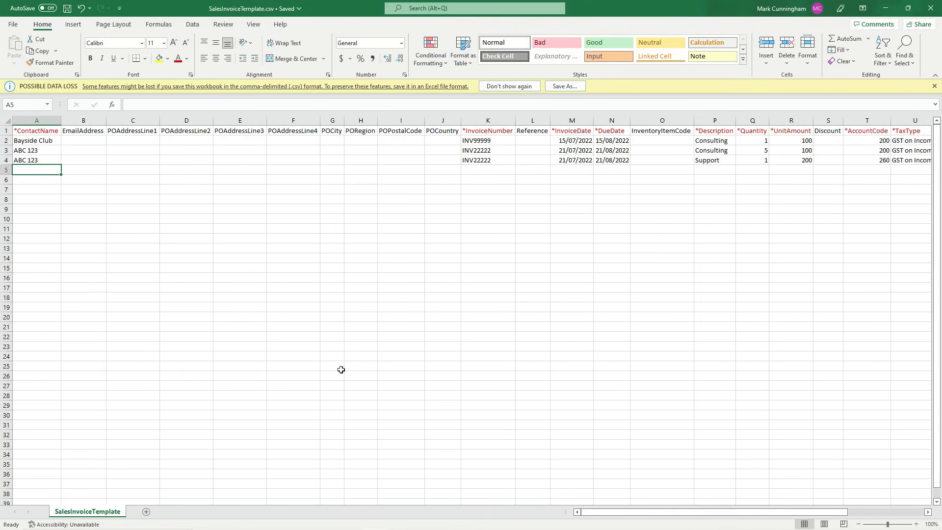
left_click(66, 141)
left_click_drag(67, 150, 68, 159)
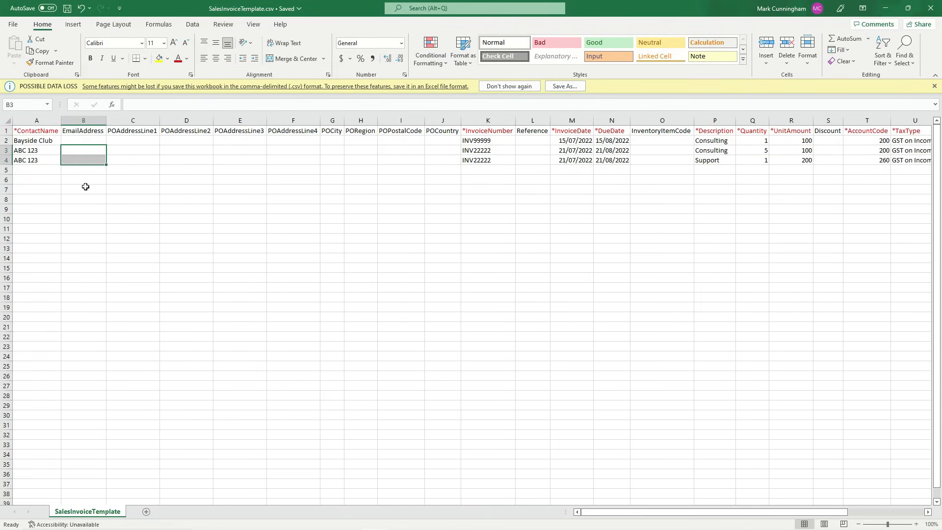
left_click(86, 186)
left_click(67, 10)
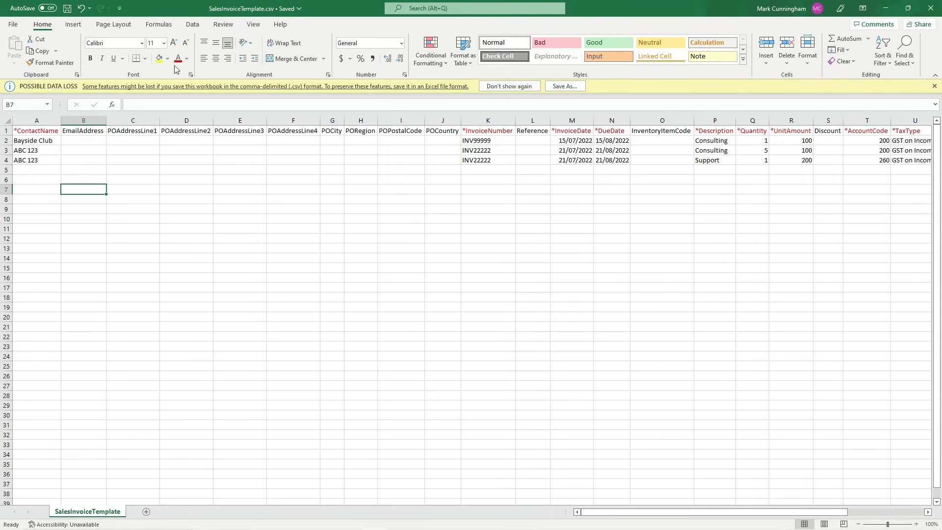
- Switch to Xero and compare the sales invoice import page's UnitAmount tax option with the tax setting on the existing Bayside Club invoice
left_click(890, 9)
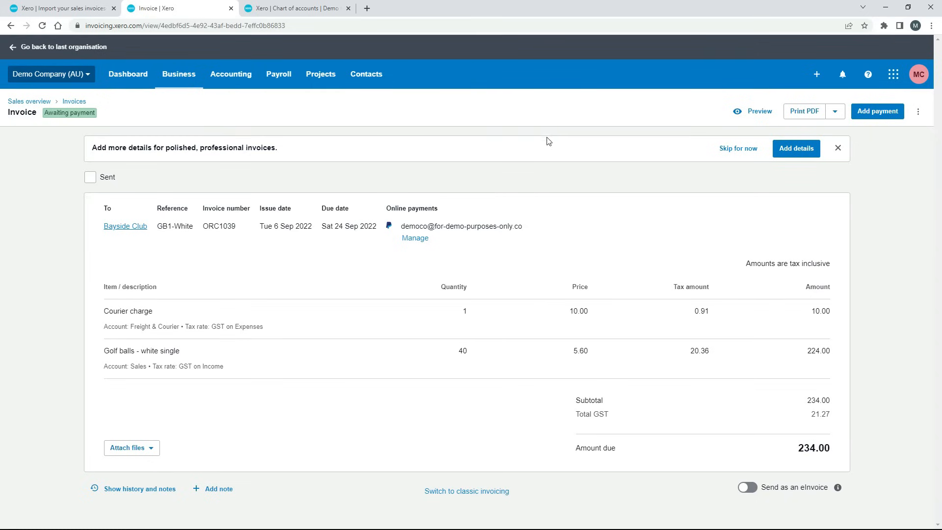
left_click(74, 7)
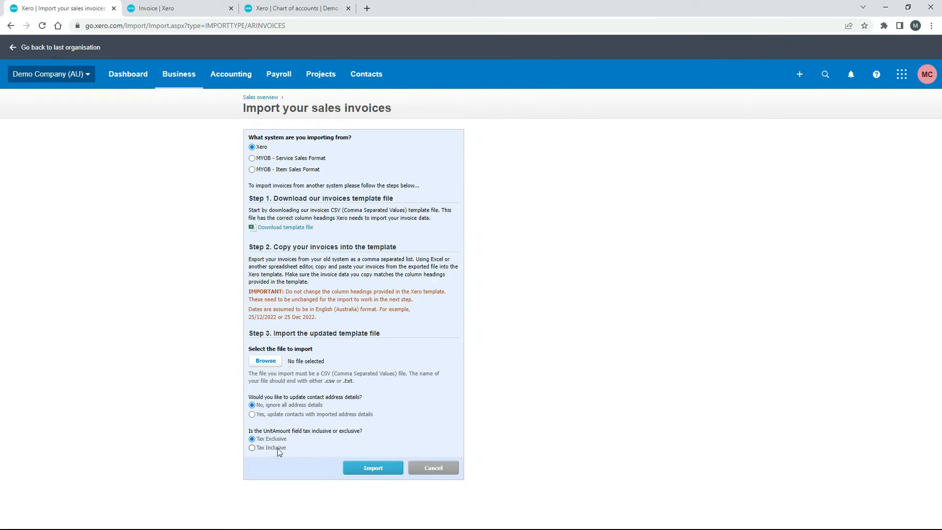
left_click(192, 9)
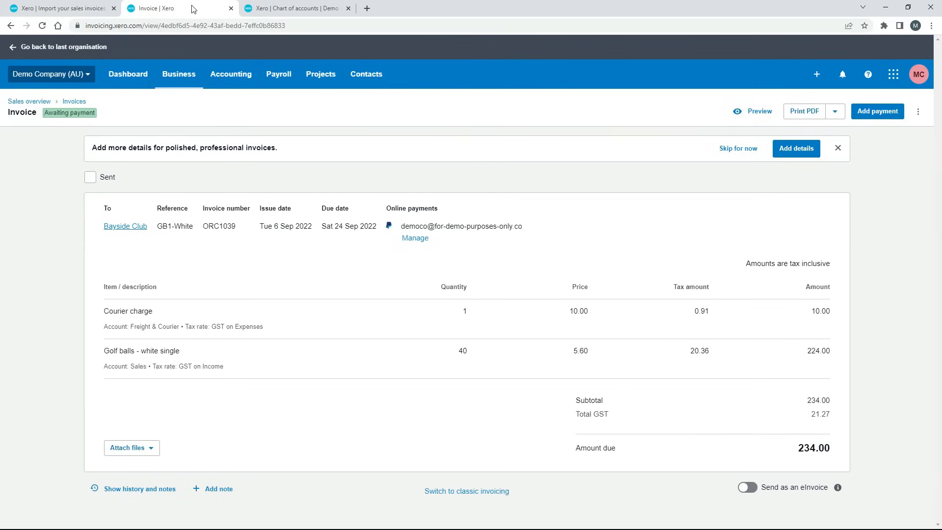
left_click_drag(755, 262, 839, 271)
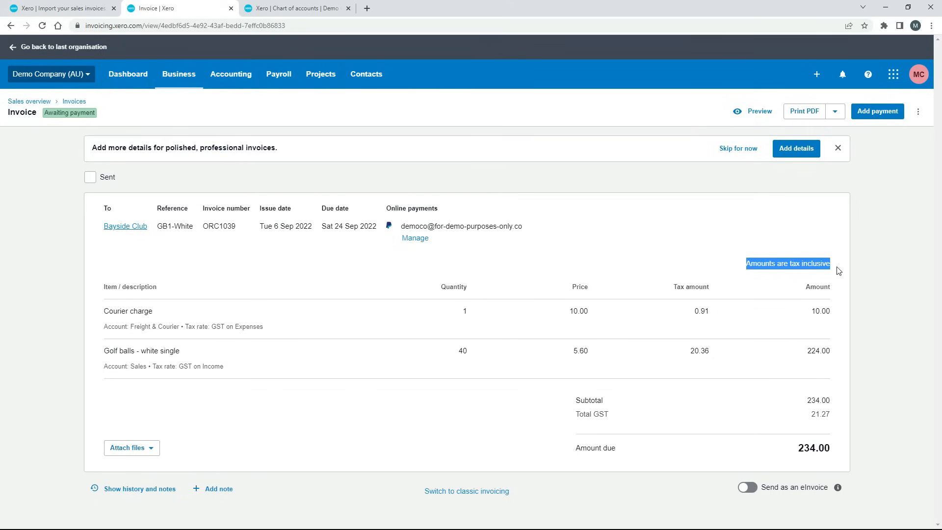
left_click(782, 273)
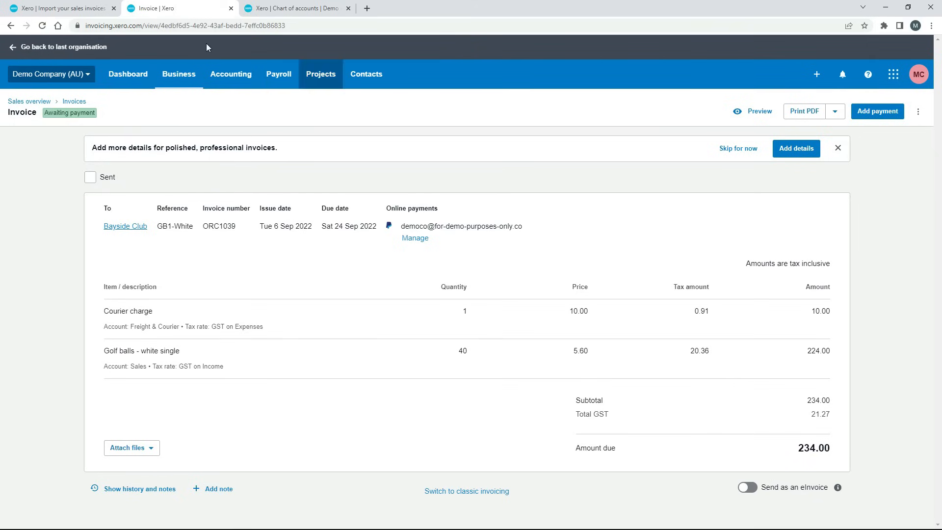
left_click(65, 8)
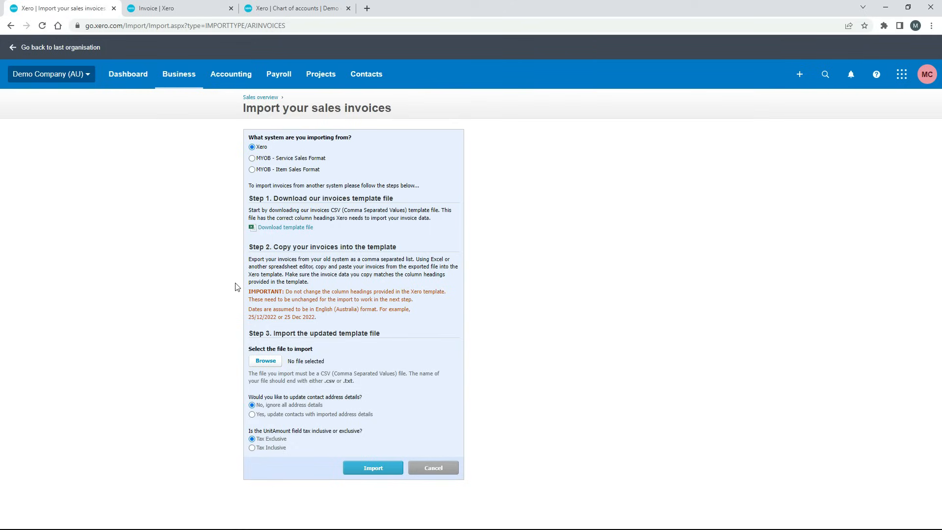
- Select SalesInvoiceTemplate.csv, import it with contact addresses ignored and tax-exclusive unit amounts, and complete the import
left_click(274, 362)
double_click(219, 95)
left_click(375, 469)
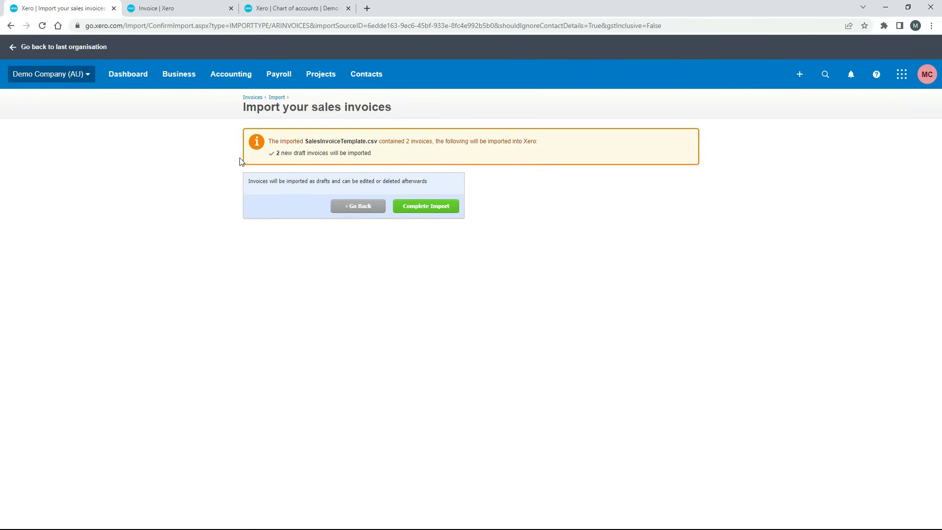
left_click(431, 207)
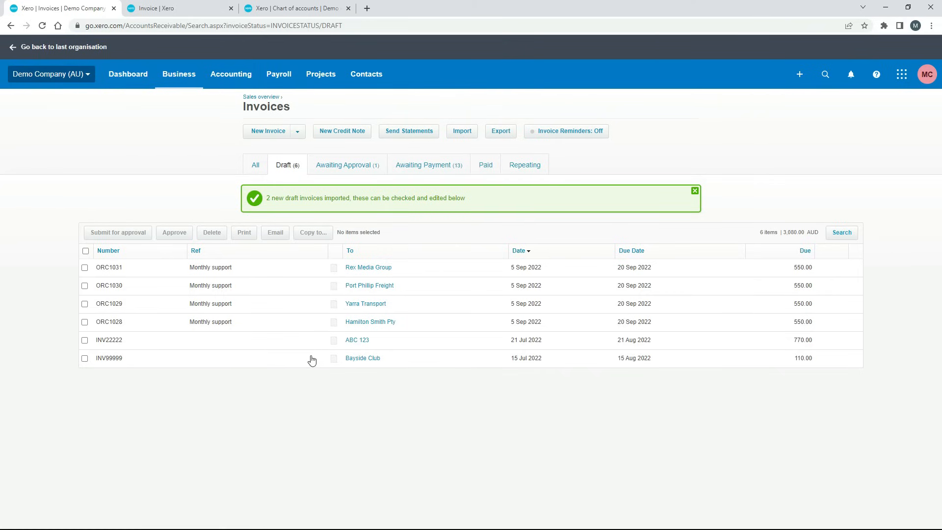
- Open the imported Bayside Club draft invoice, inspect its tax and branding theme options, and return to the draft invoices
left_click(113, 361)
left_click(371, 360)
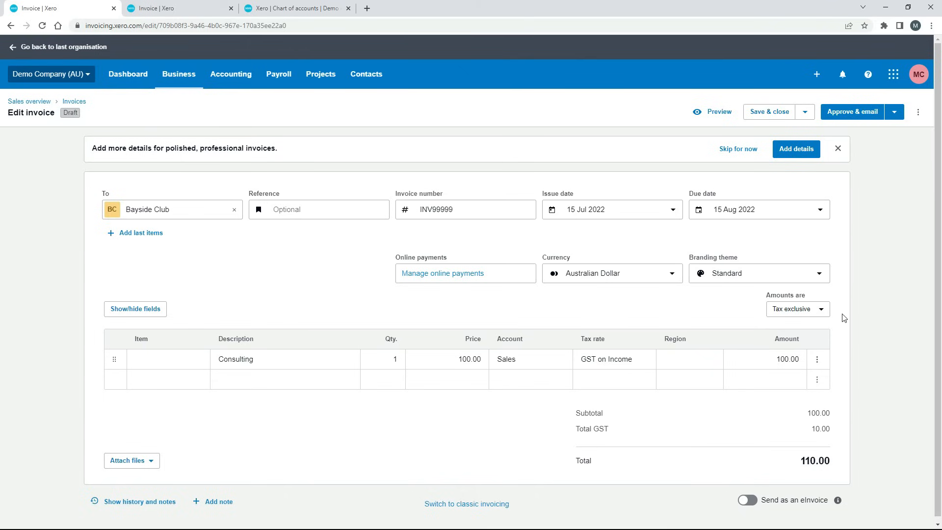
left_click(821, 309)
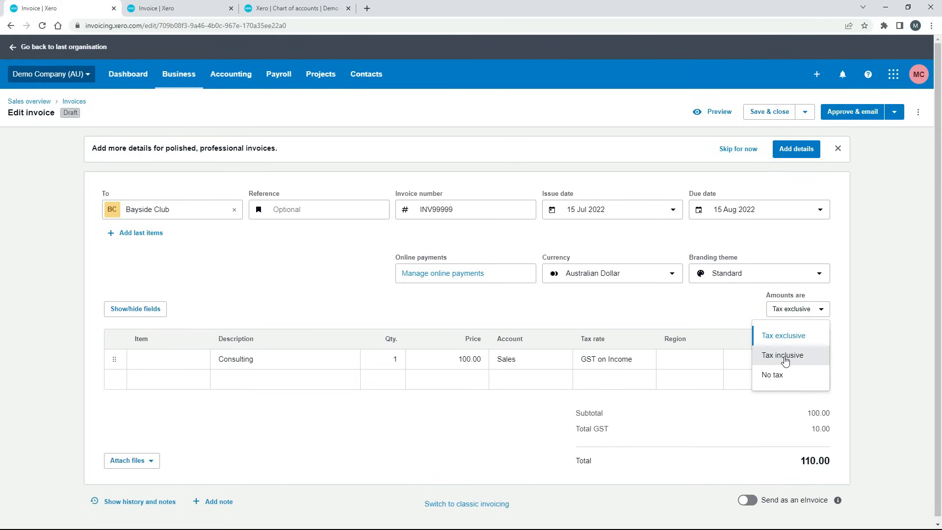
left_click(693, 317)
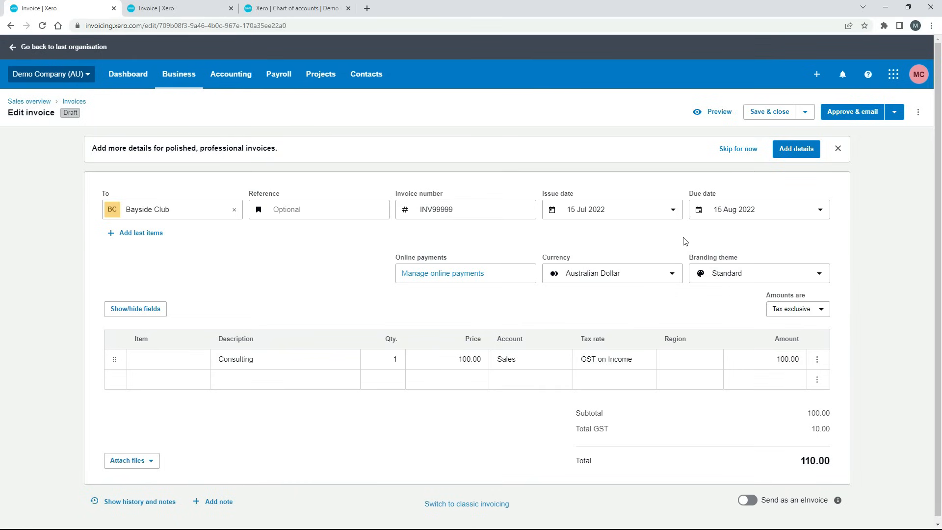
left_click(820, 275)
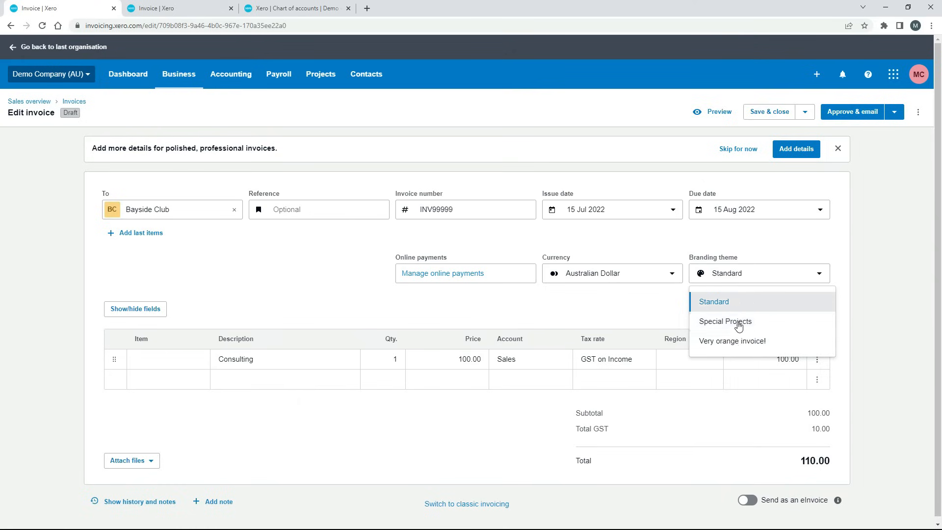
left_click(886, 284)
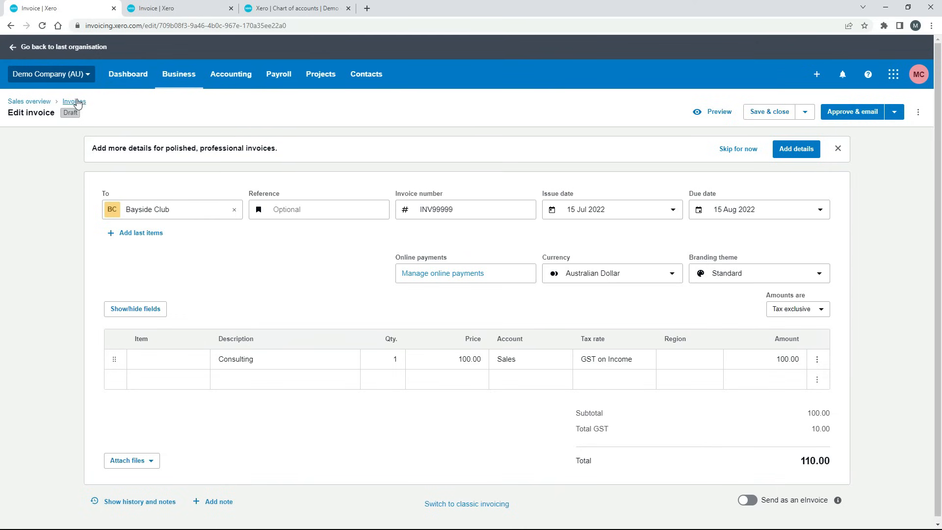
left_click(10, 26)
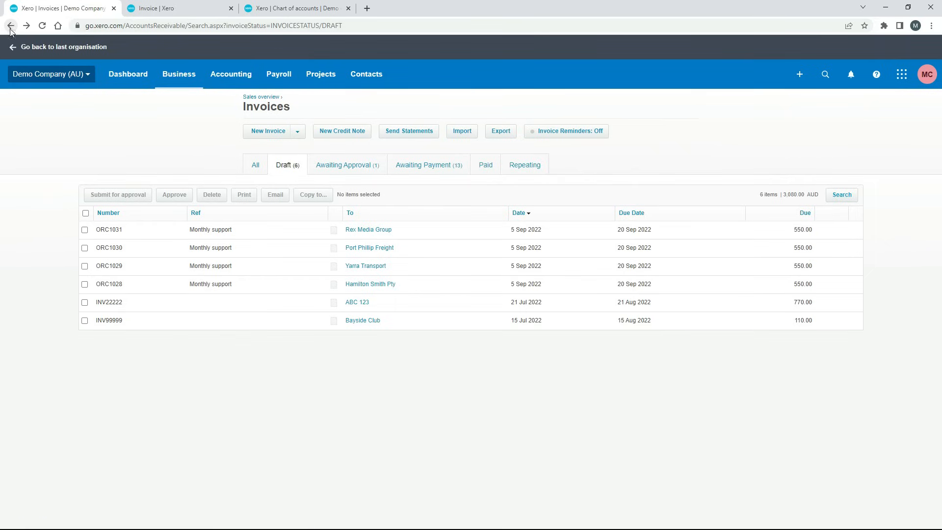
- View the imported ABC 123 draft invoice, and open the ABC 123 record from the list of all contacts in the other Xero tab
left_click(358, 303)
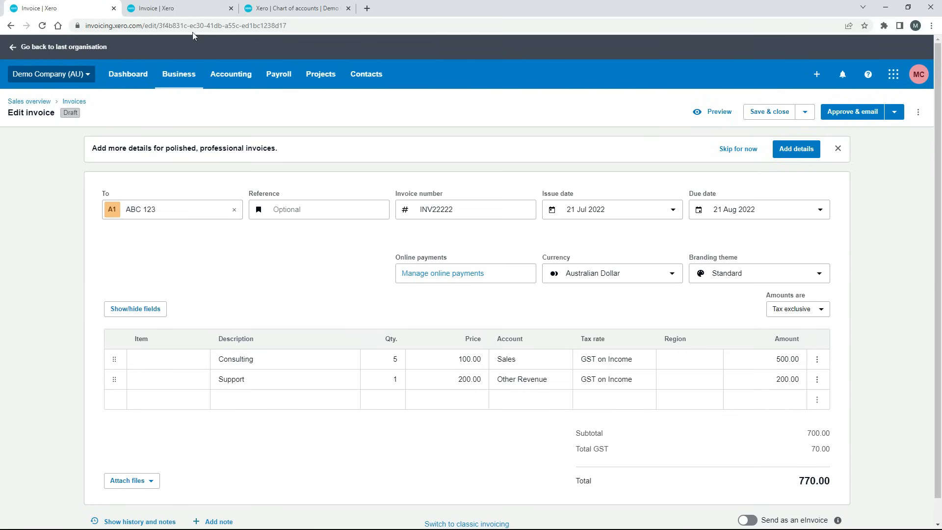
left_click(284, 7)
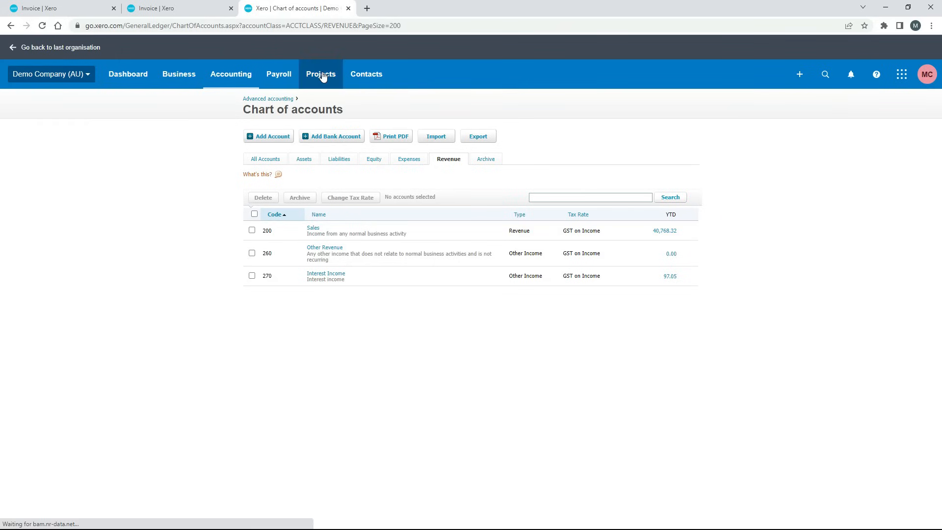
left_click(368, 74)
left_click(373, 105)
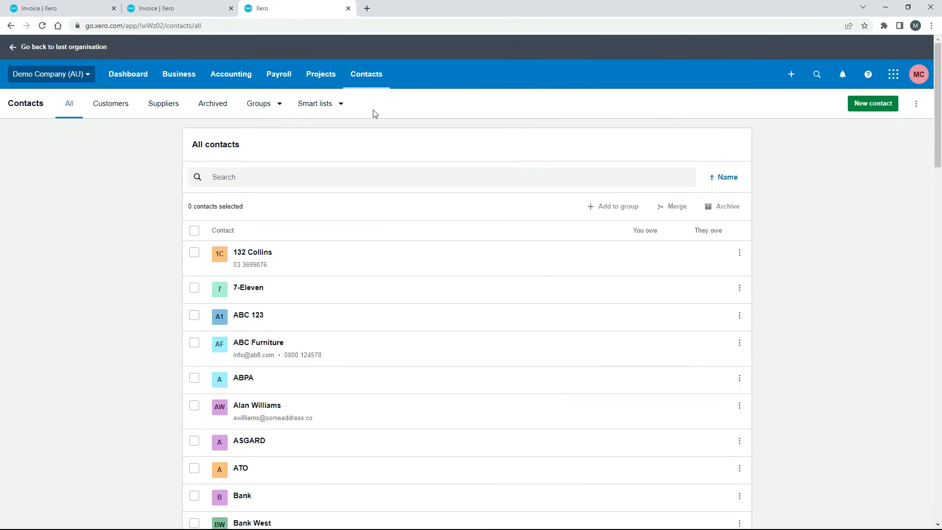
left_click(254, 319)
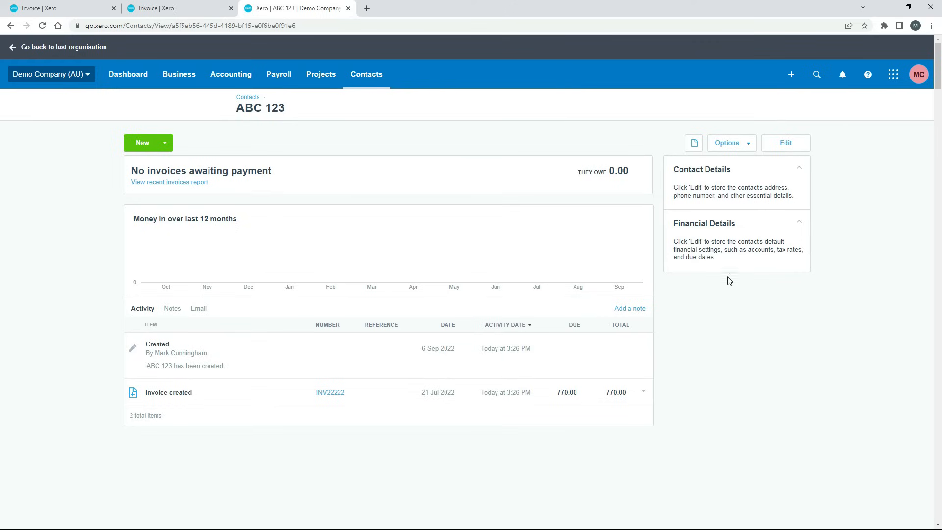
- Open the ABC 123 contact for editing to view its detail fields, and return to its draft invoice
left_click(781, 145)
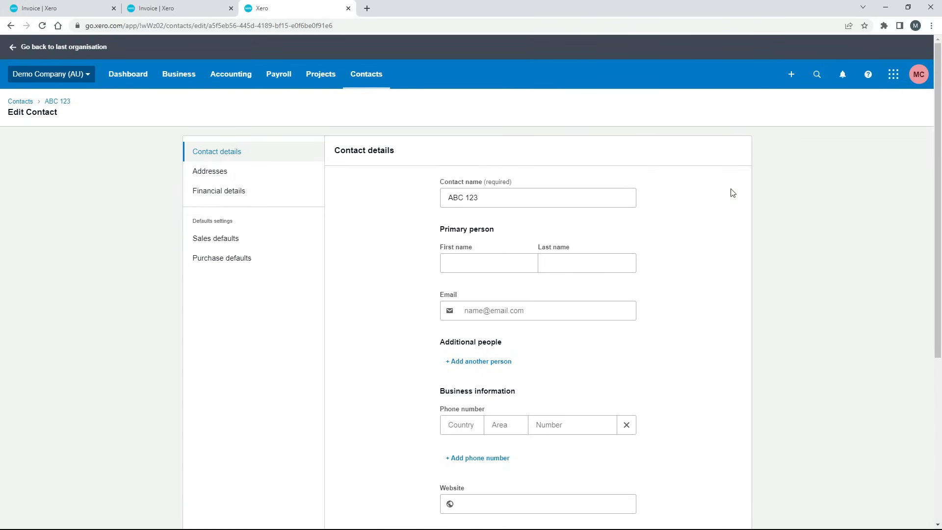
mouse_move(939, 178)
left_mouse_down()
mouse_move(936, 310)
mouse_move(937, 177)
left_mouse_up()
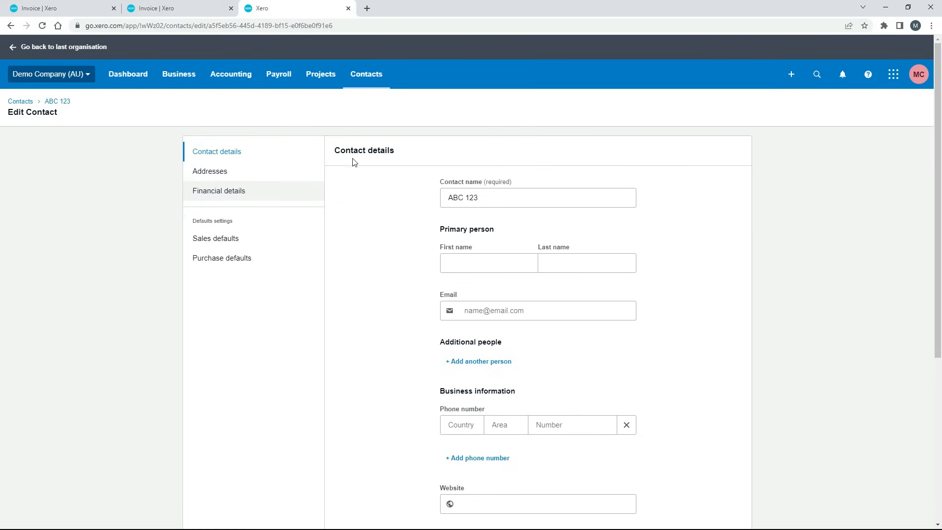
left_click(69, 9)
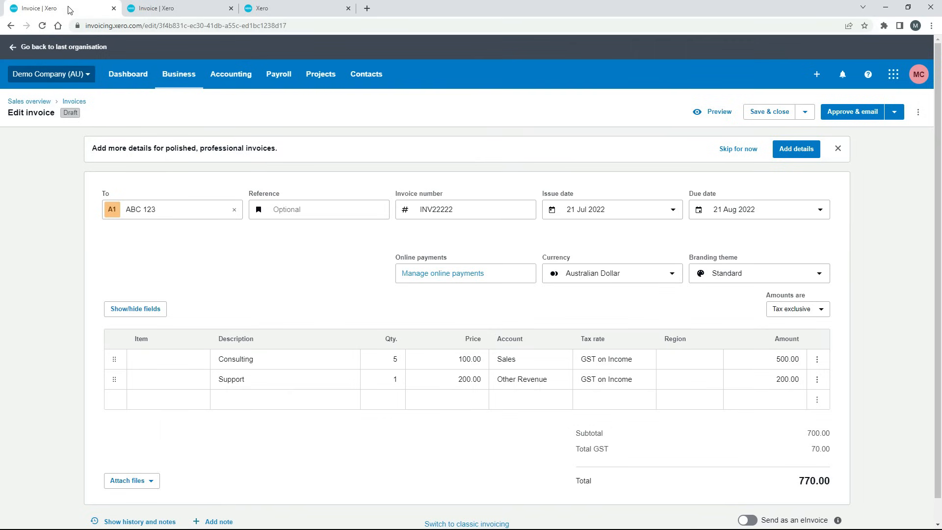